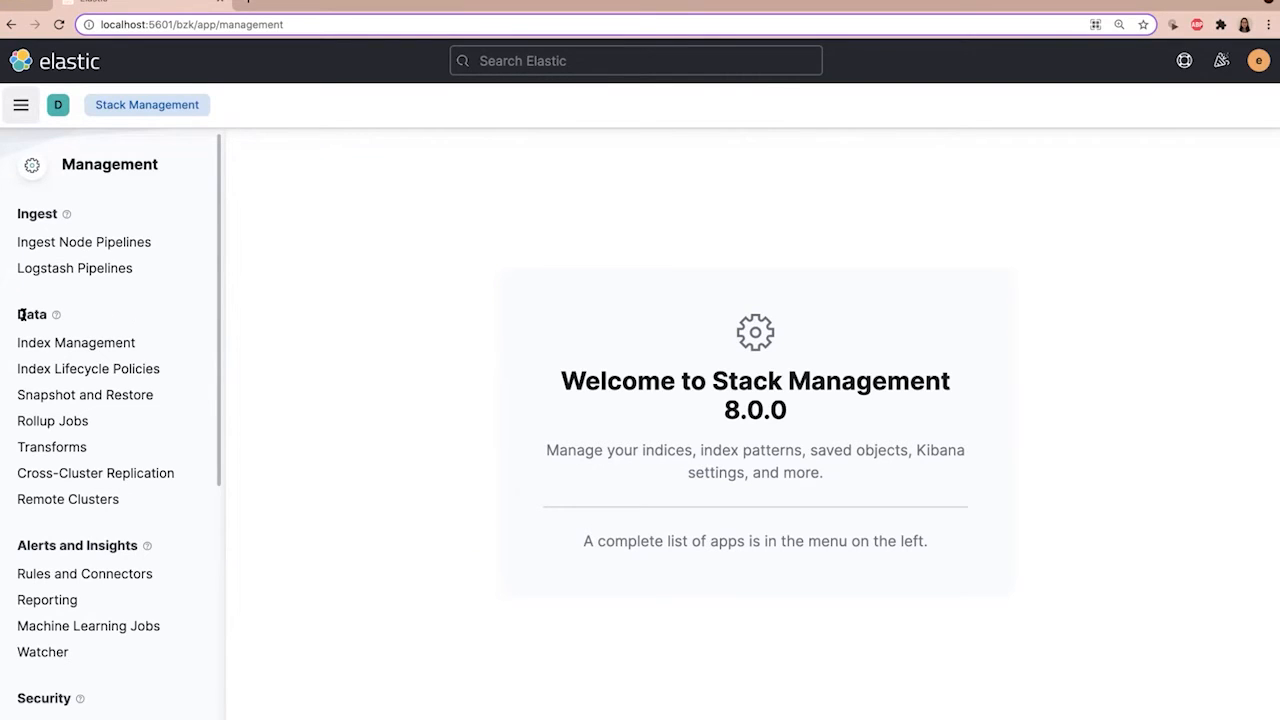
# Step: Open the Index Lifecycle Policies page and look over the existing policies
pyautogui.click(133, 368)
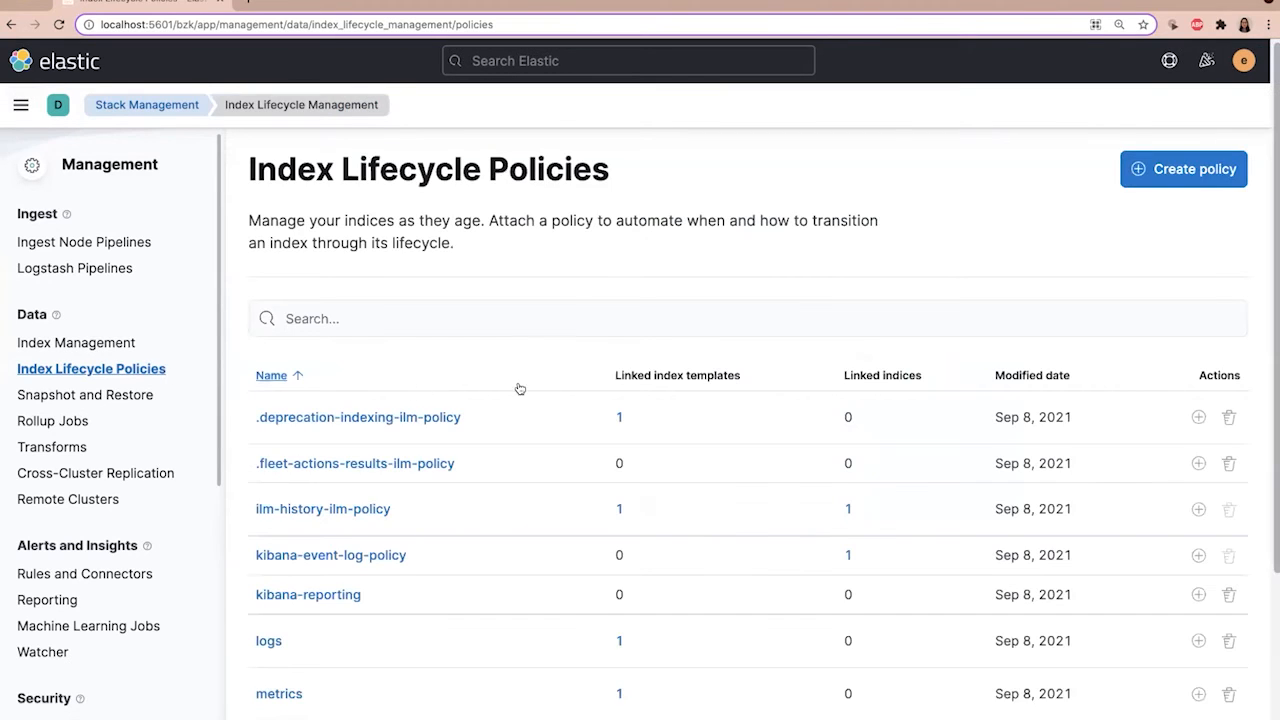
pyautogui.scroll(-1, 597, 437)
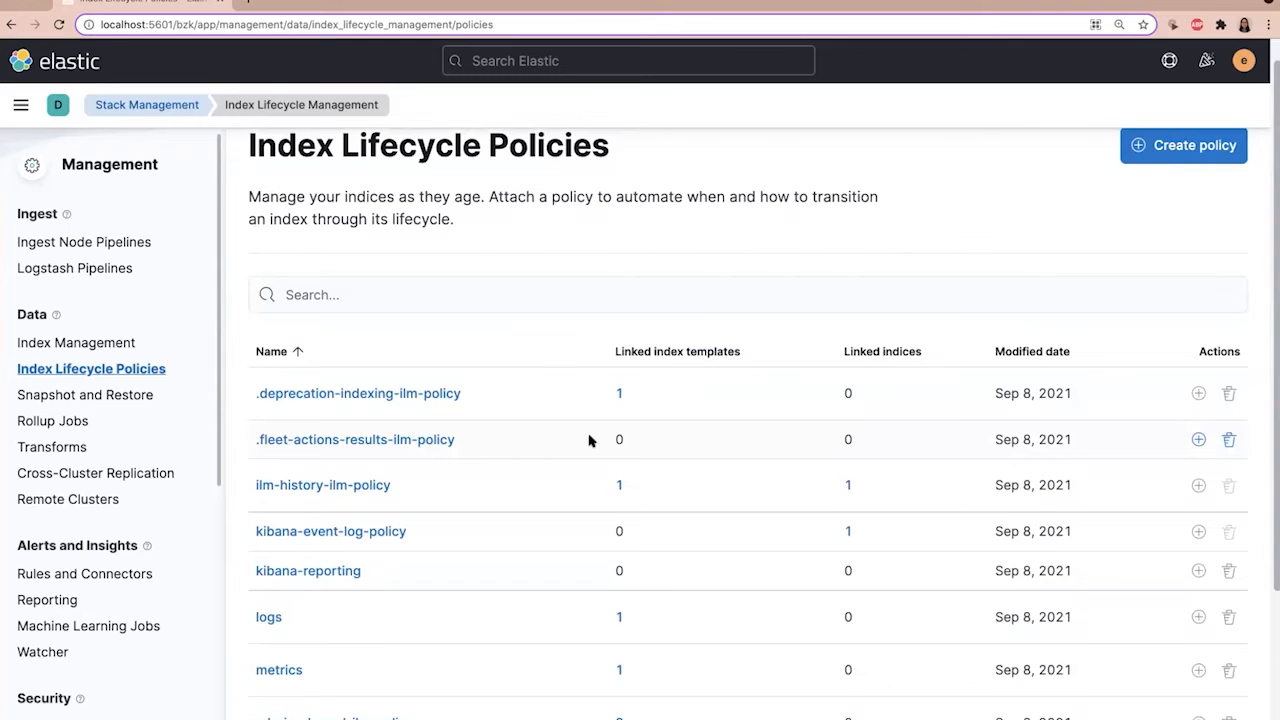
pyautogui.scroll(-1, 592, 442)
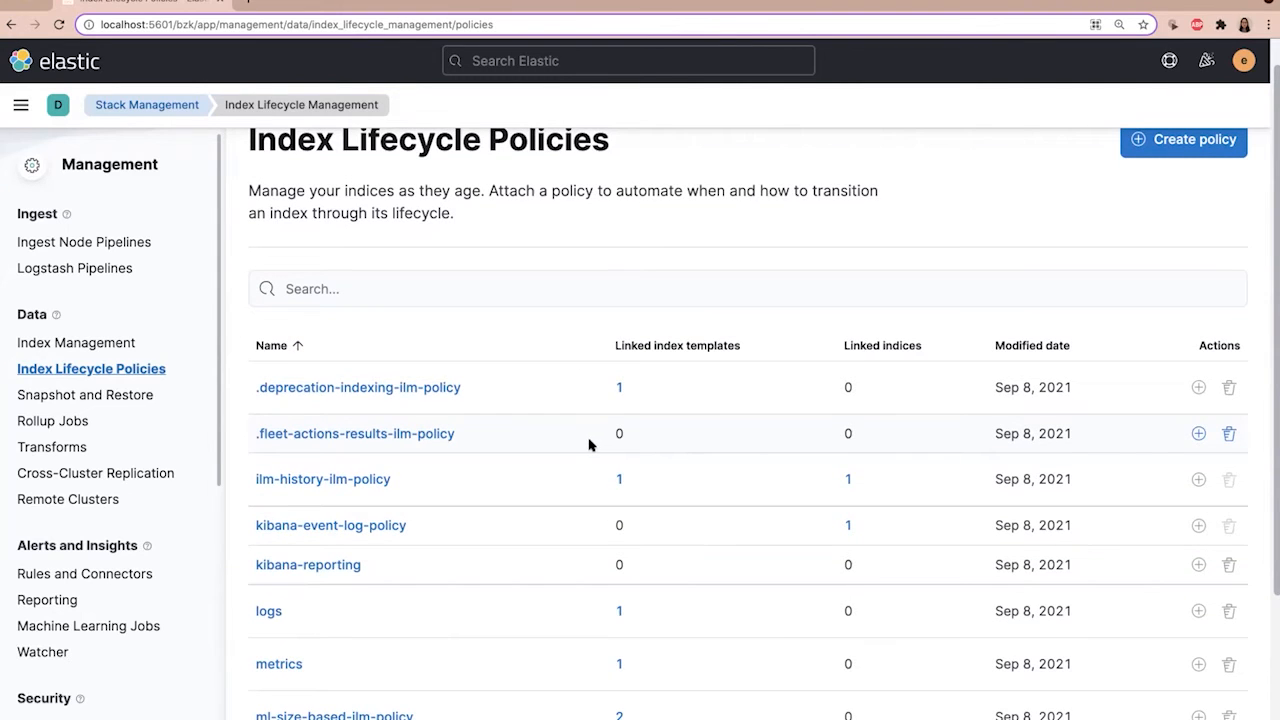
pyautogui.scroll(-1, 592, 445)
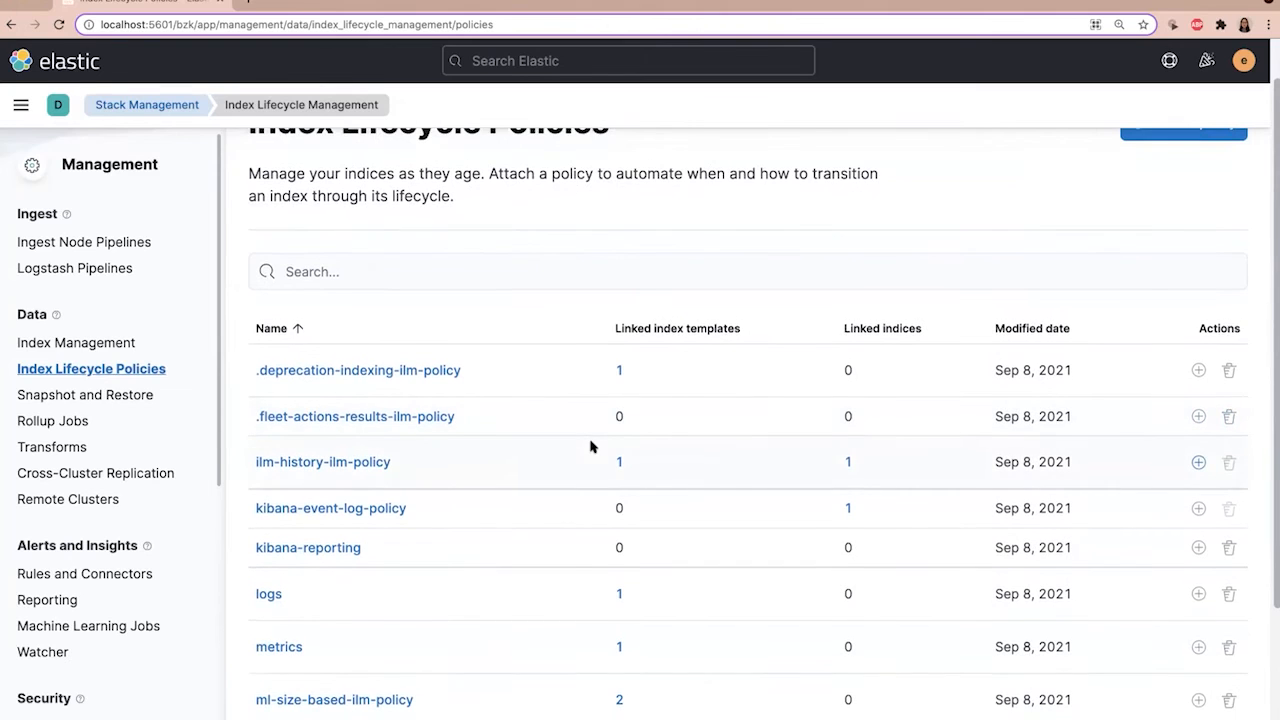
pyautogui.scroll(-1, 591, 446)
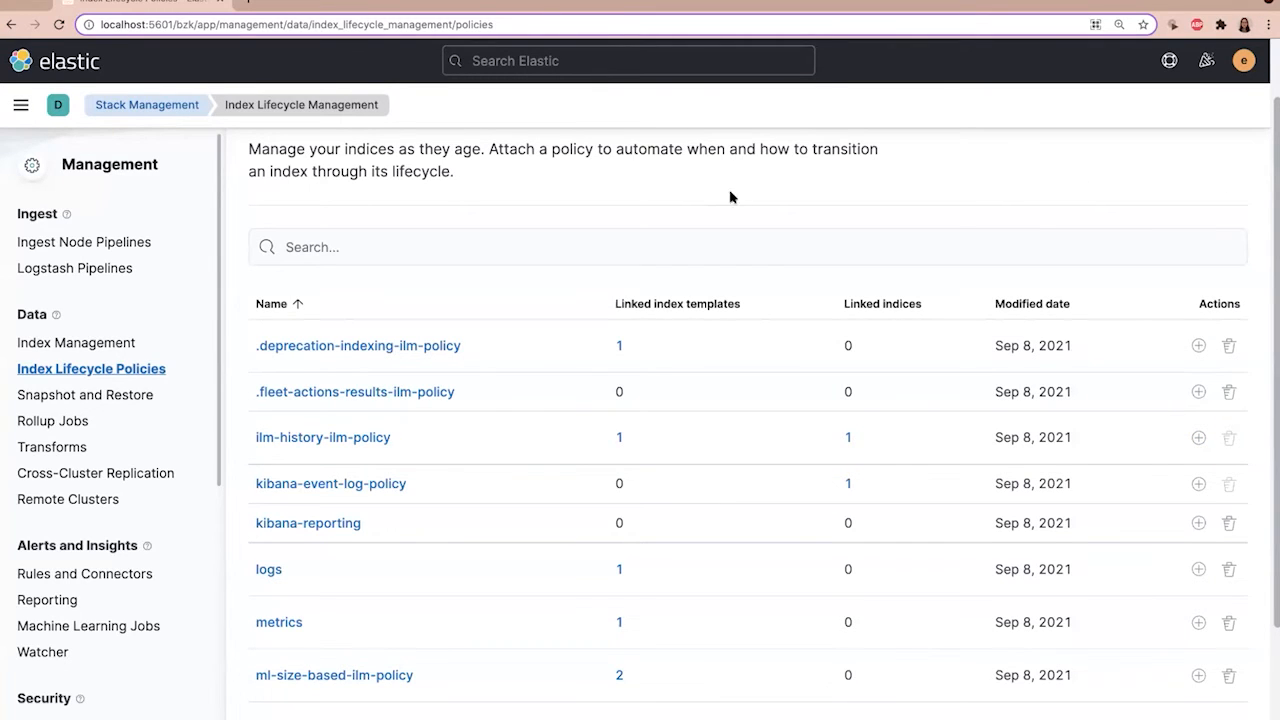
pyautogui.scroll(2, 808, 245)
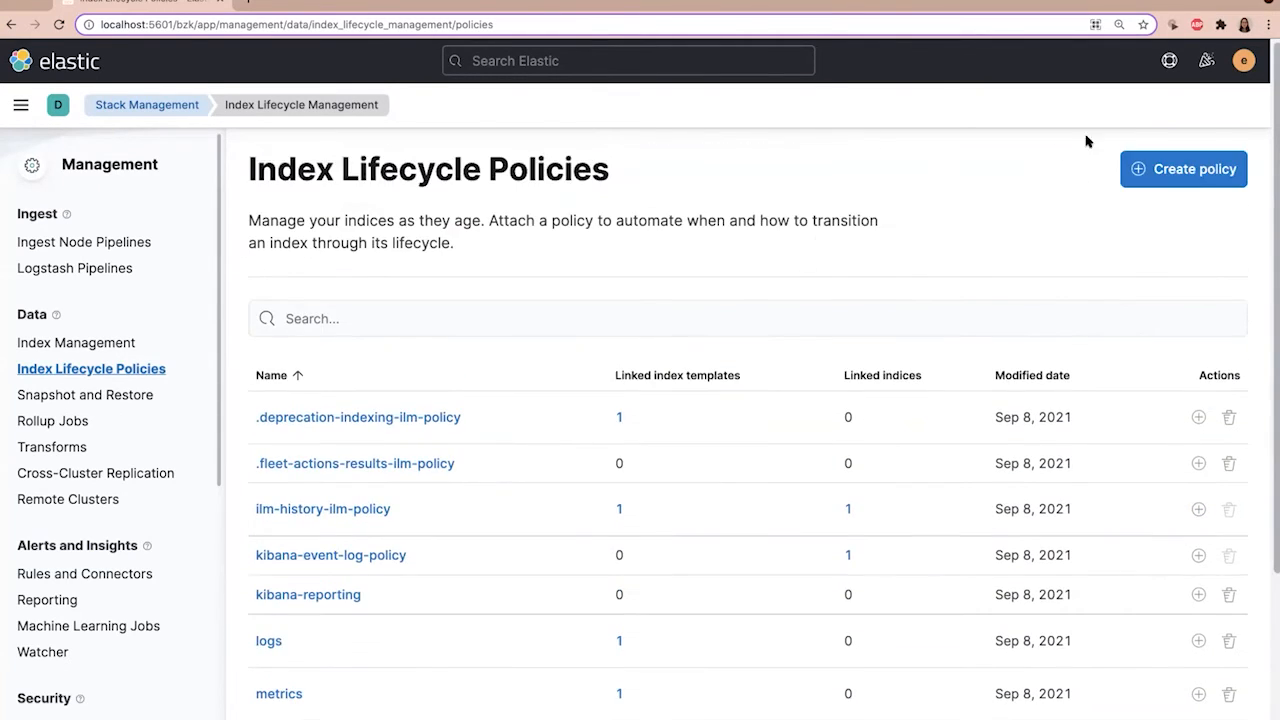
# Step: Start a new index lifecycle policy and name it audit-compliant-data-retention
pyautogui.click(1207, 166)
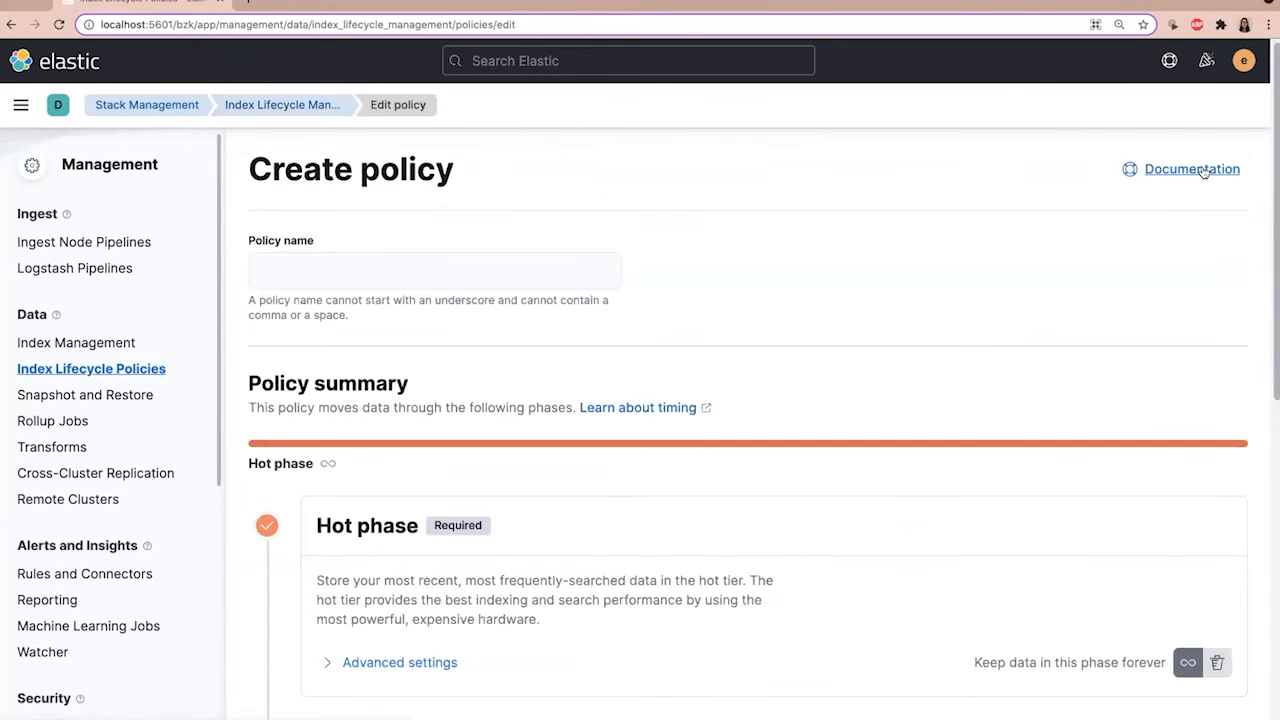
pyautogui.click(565, 267)
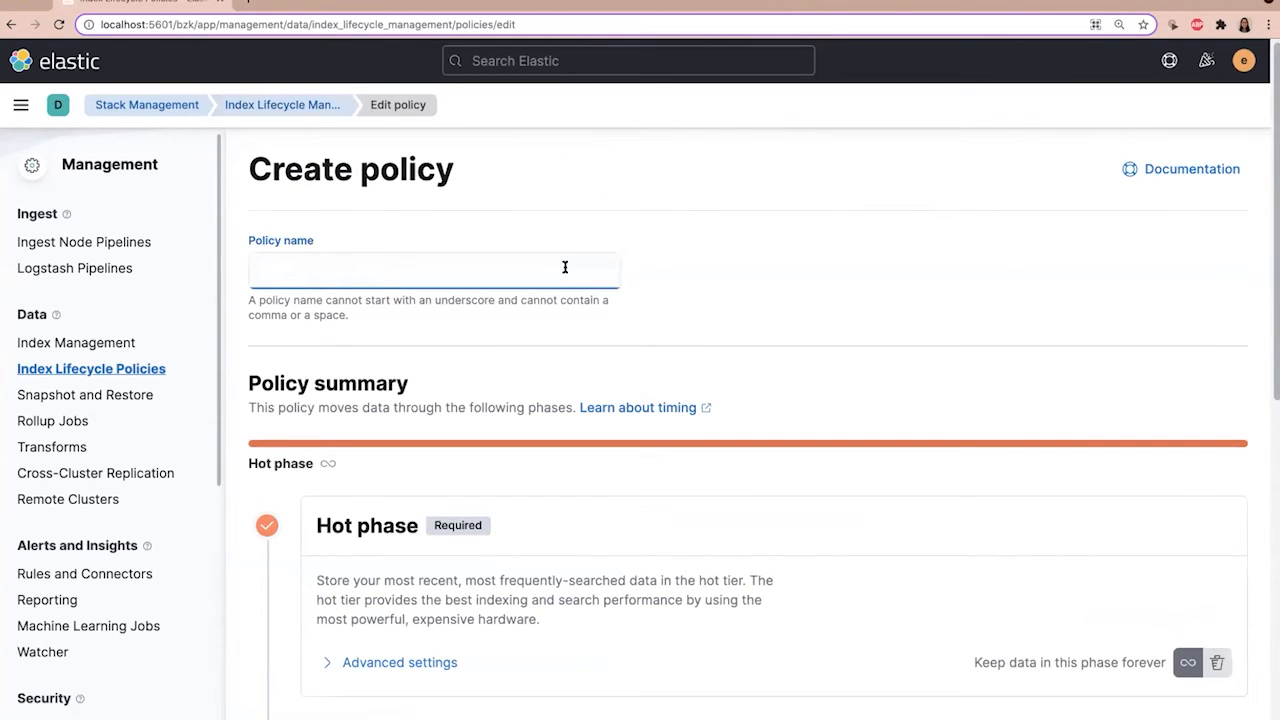
pyautogui.write('audit-compliant-data-retention')
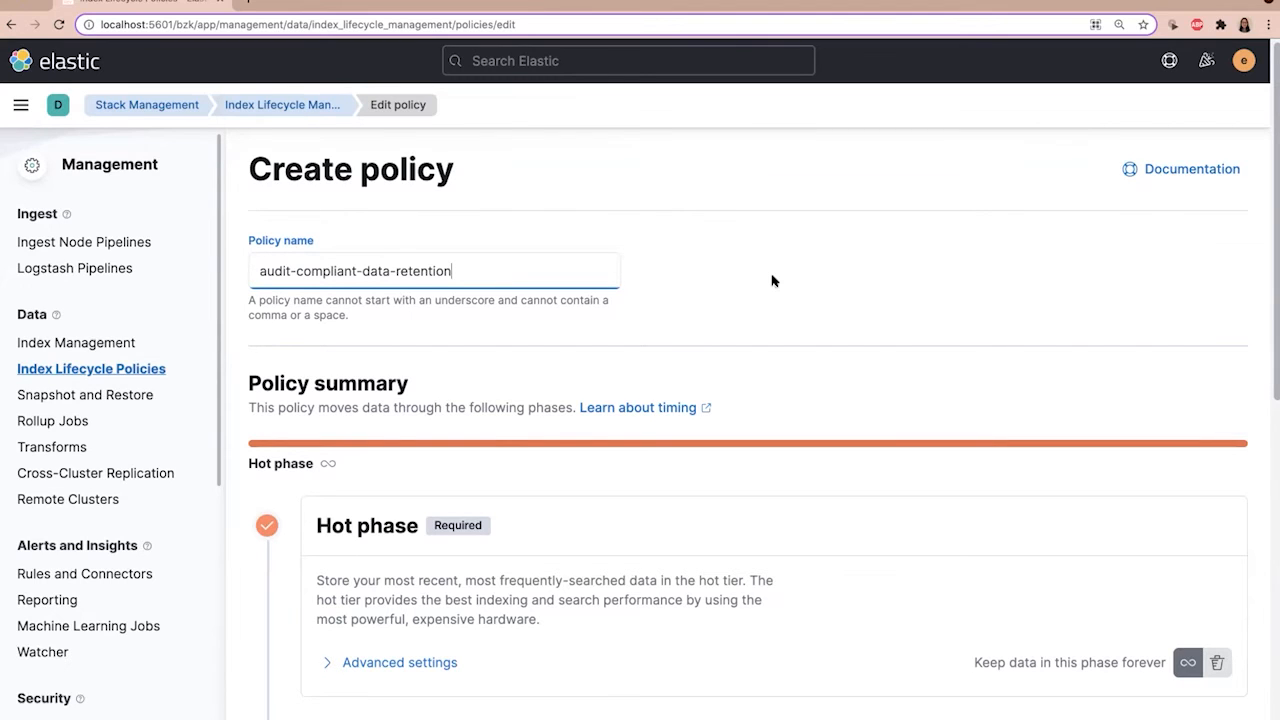
# Step: Review the policy summary and the hot phase's advanced rollover settings, leaving those settings collapsed
pyautogui.scroll(-1, 772, 281)
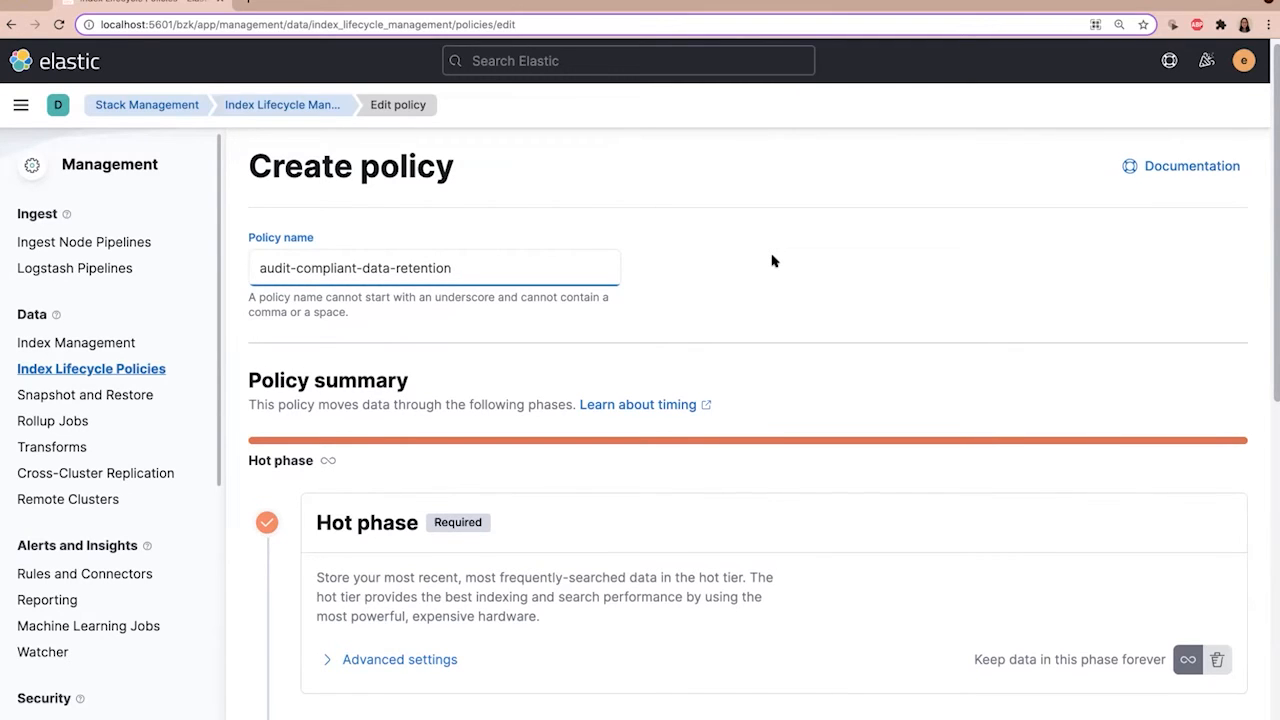
pyautogui.scroll(-1, 772, 261)
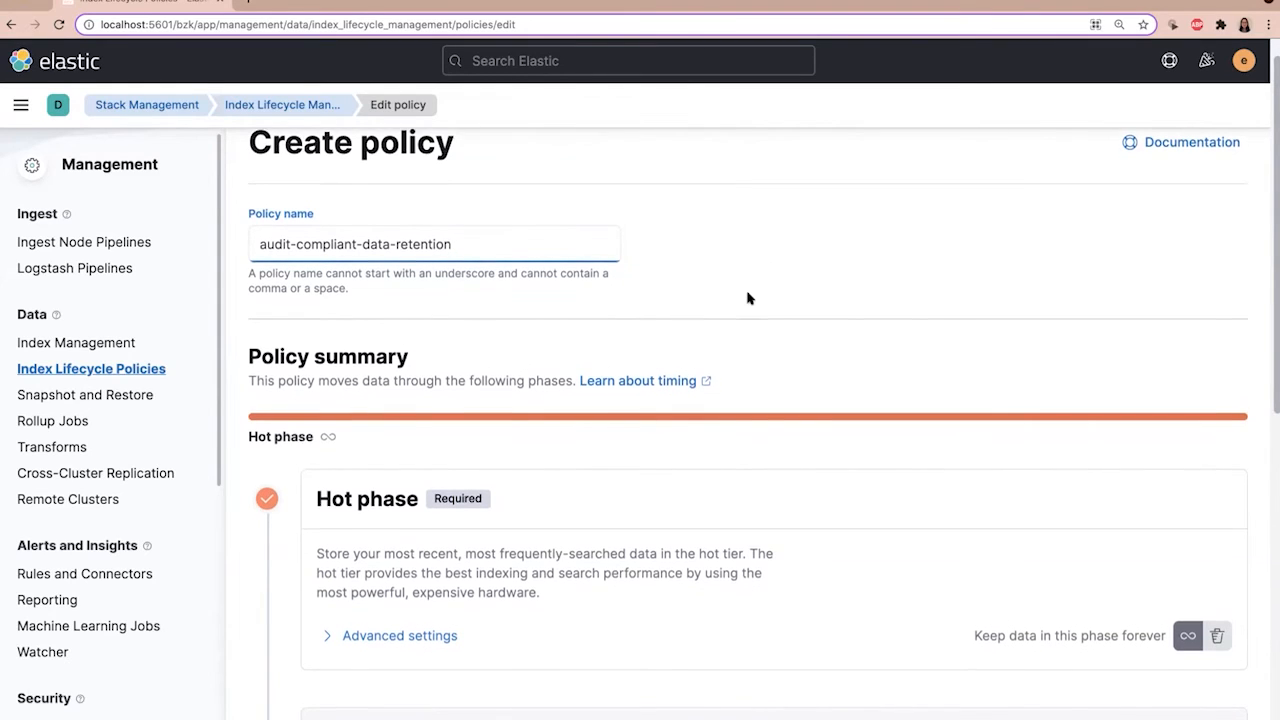
pyautogui.scroll(-1, 748, 298)
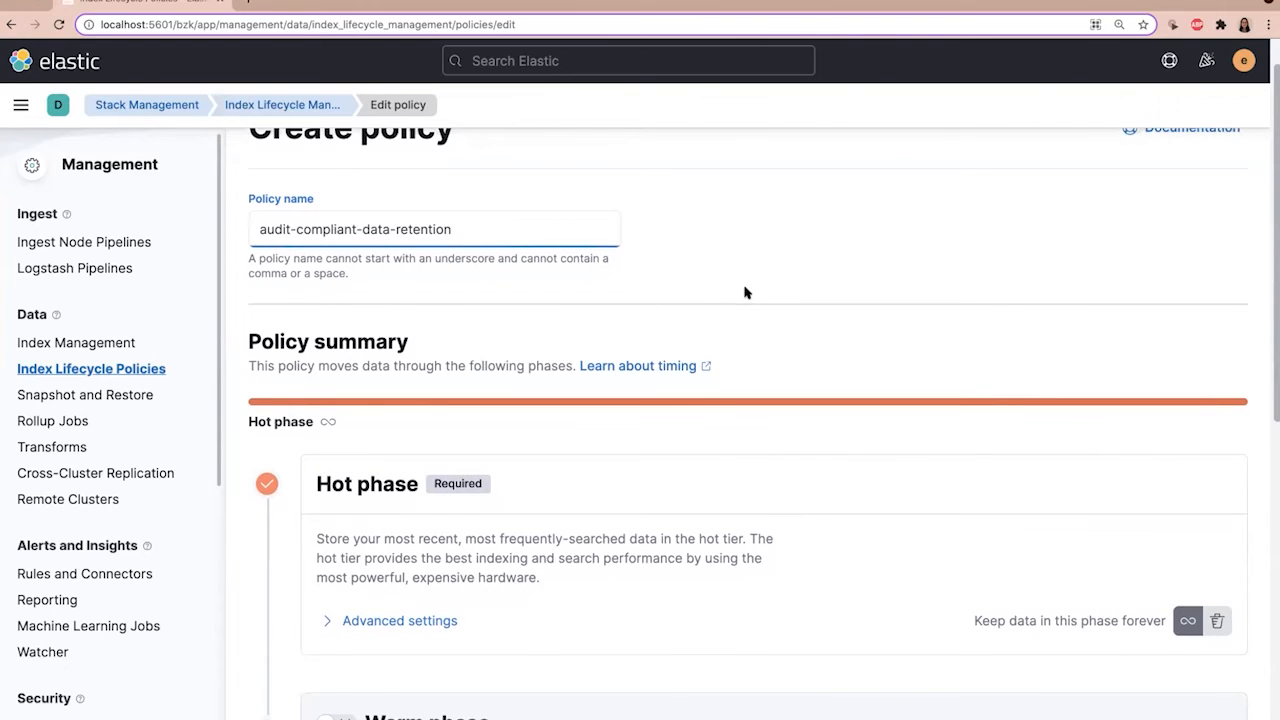
pyautogui.scroll(-2, 745, 292)
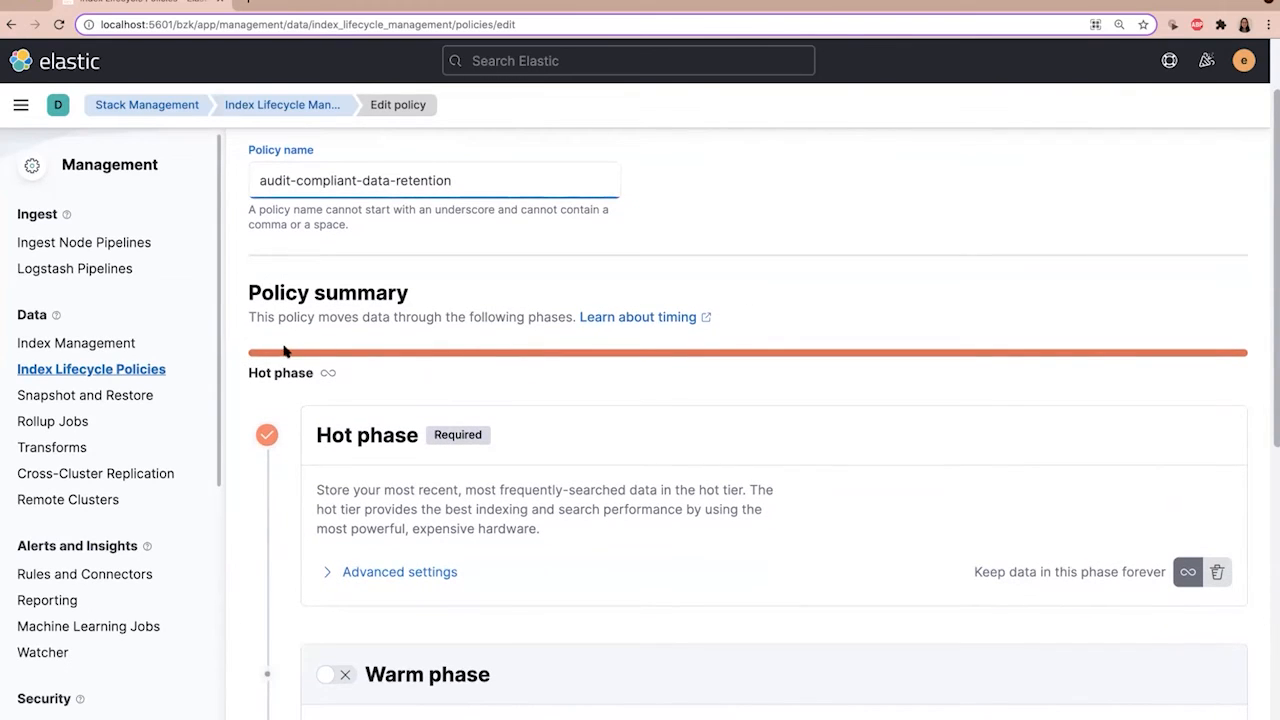
pyautogui.scroll(-1, 730, 353)
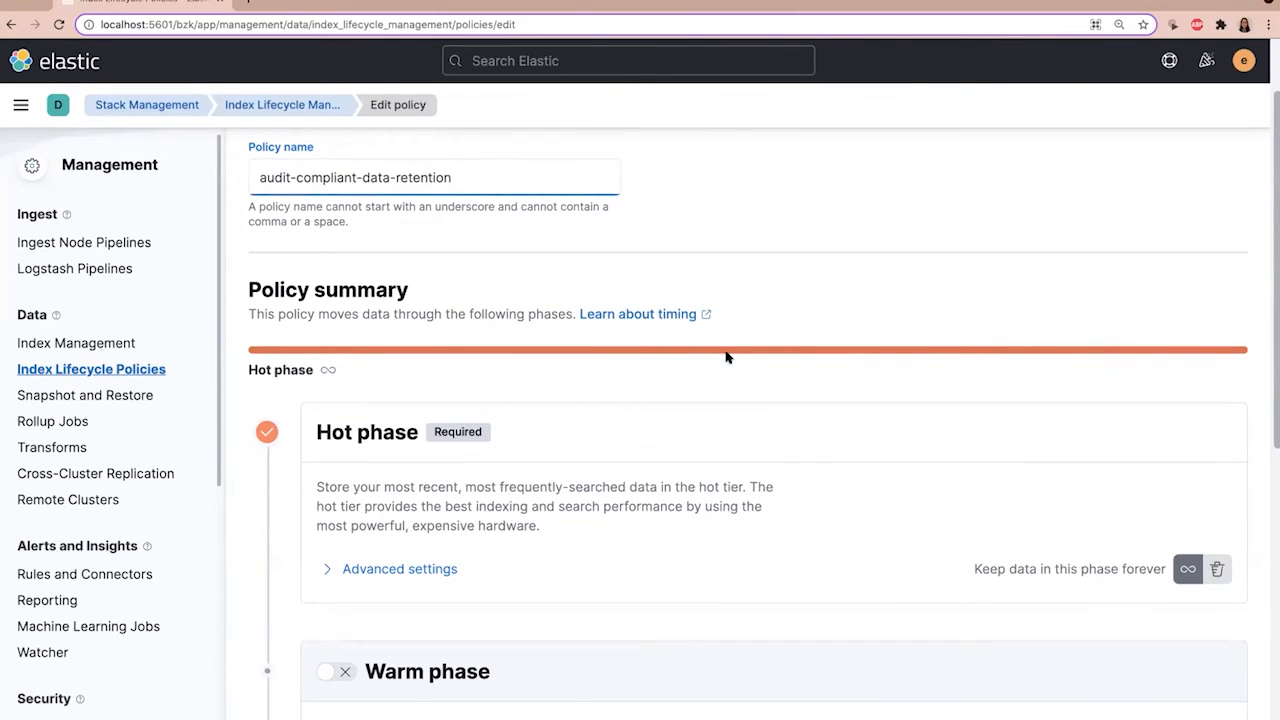
pyautogui.scroll(-1, 727, 357)
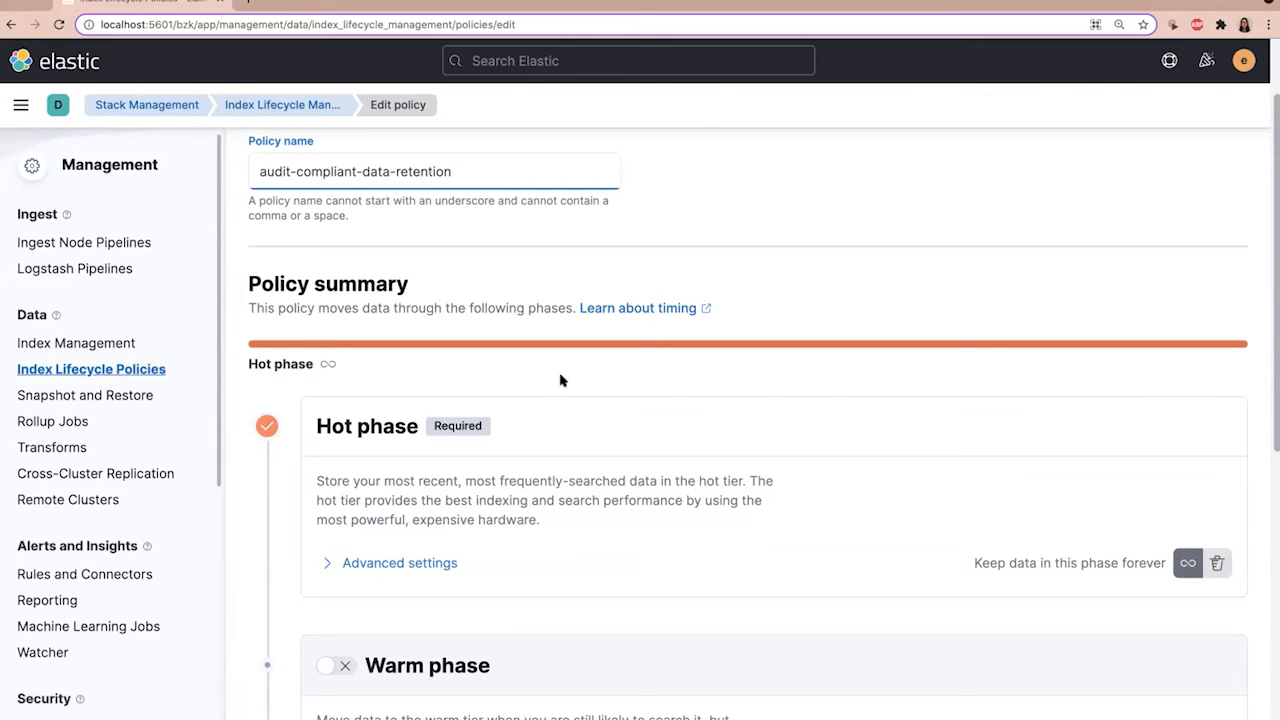
pyautogui.scroll(-2, 630, 400)
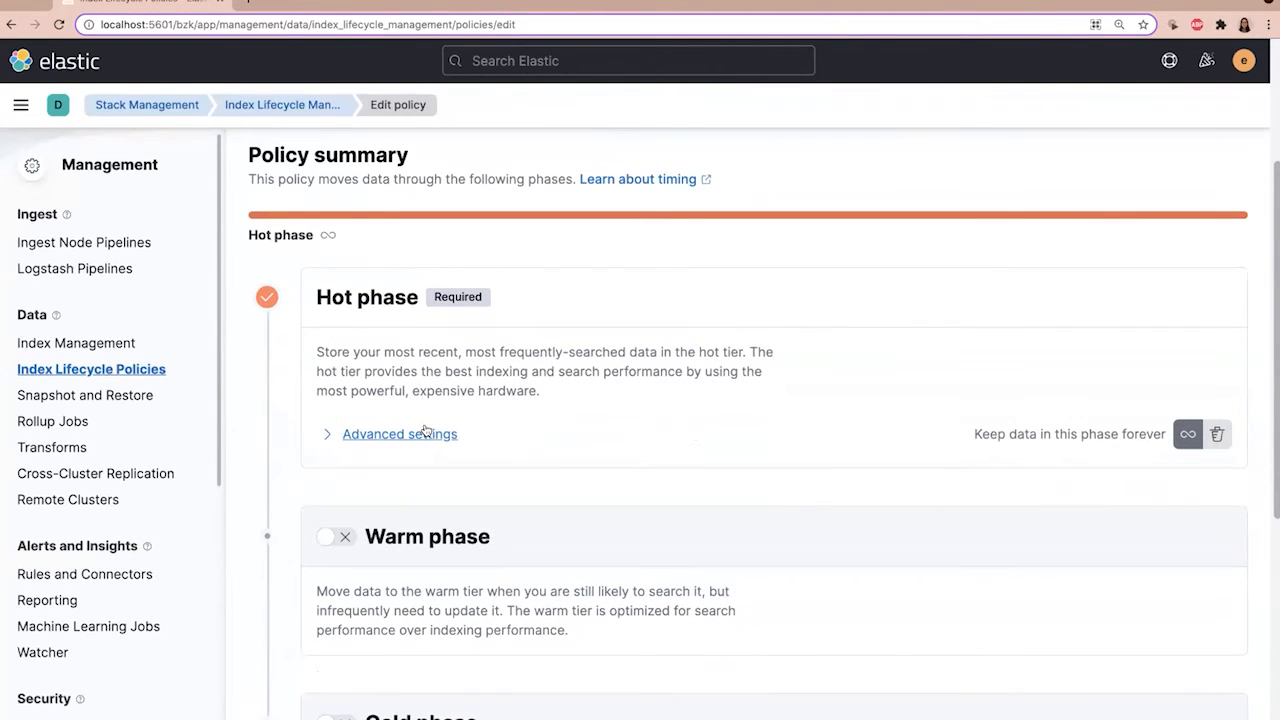
pyautogui.click(423, 431)
pyautogui.scroll(-5, 690, 445)
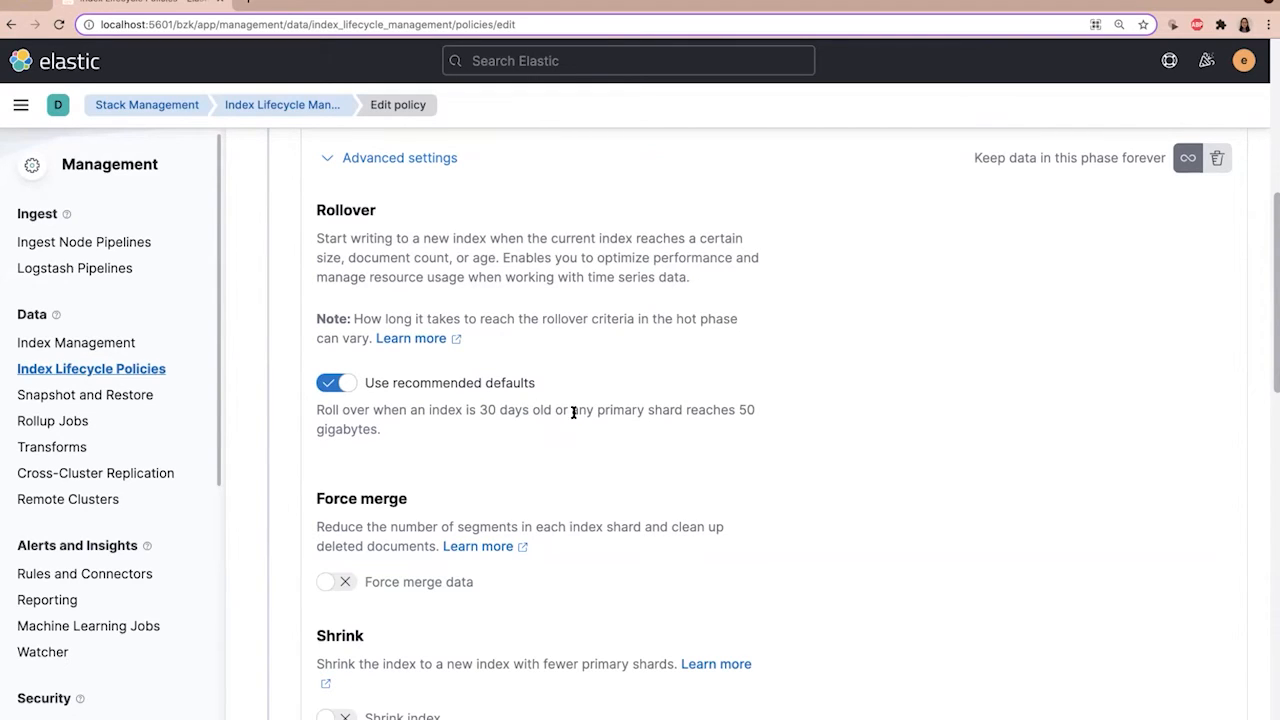
pyautogui.scroll(1, 631, 426)
pyautogui.scroll(3, 631, 426)
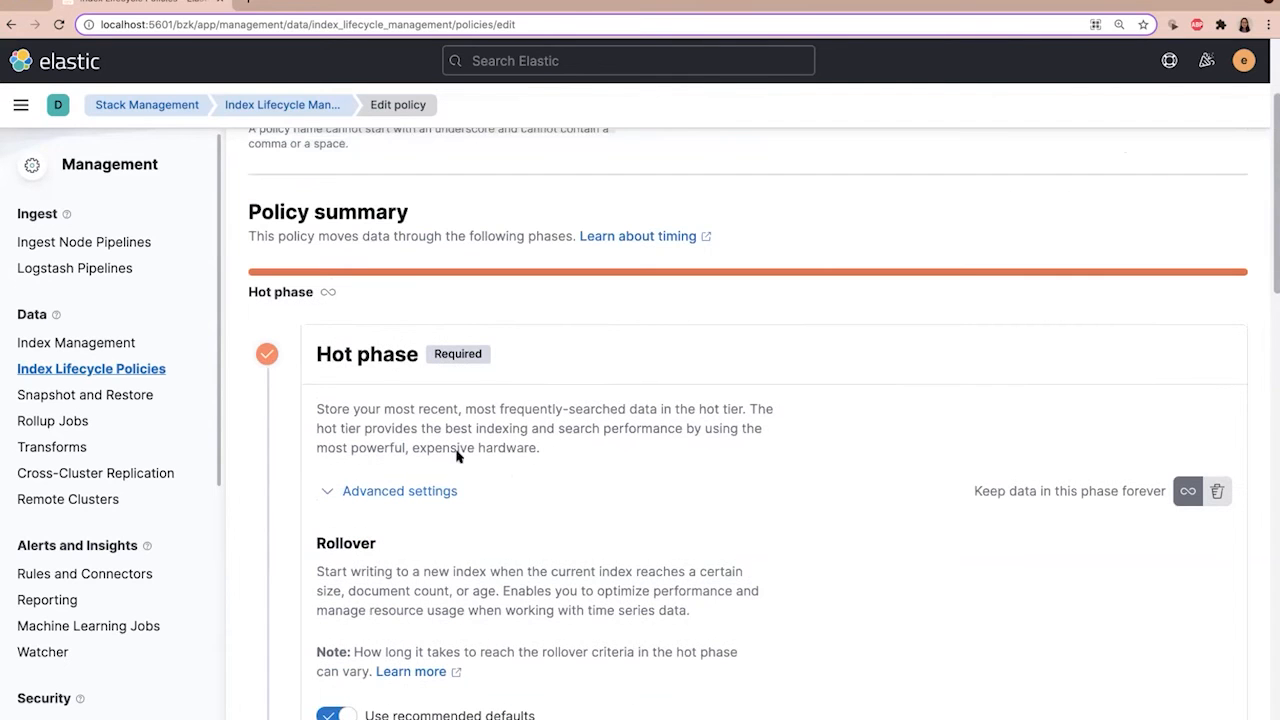
pyautogui.click(440, 489)
# Step: Enable the warm phase and have data move into it when 10 days old
pyautogui.scroll(-2, 673, 446)
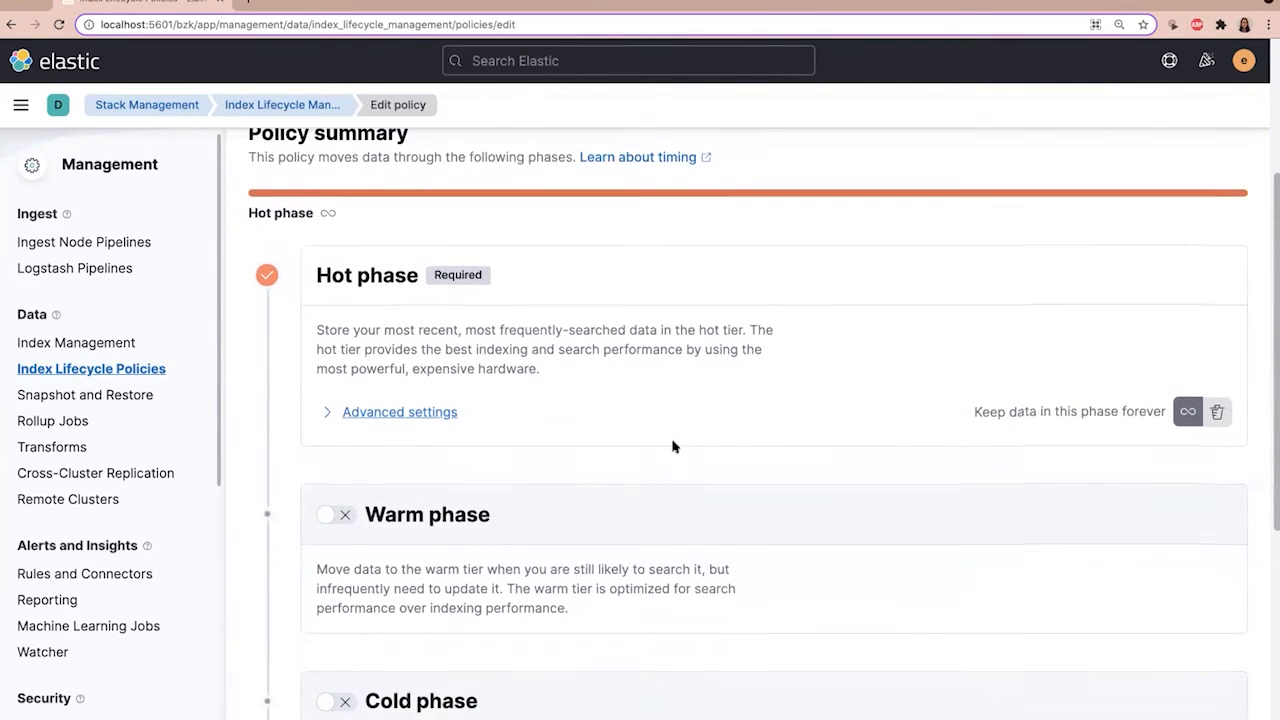
pyautogui.click(340, 499)
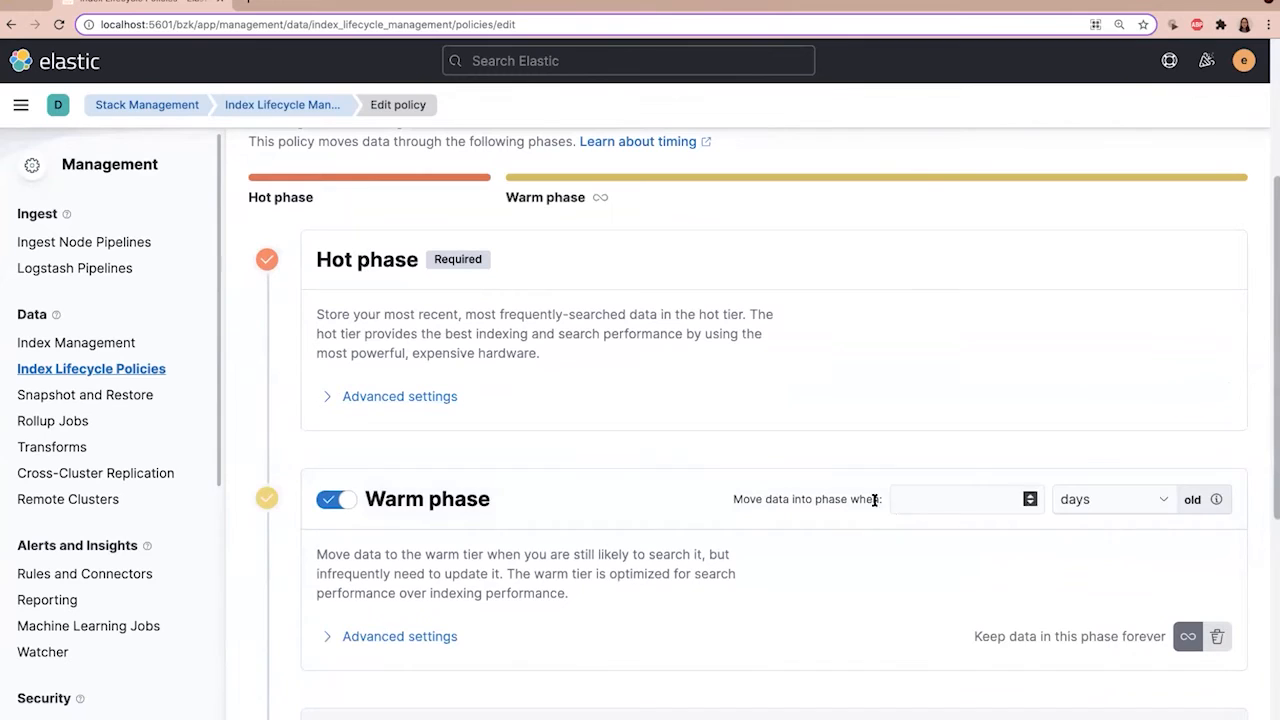
pyautogui.click(913, 496)
pyautogui.write('10')
# Step: Enable the cold phase and have data move into it when 30 days old
pyautogui.scroll(-1, 663, 517)
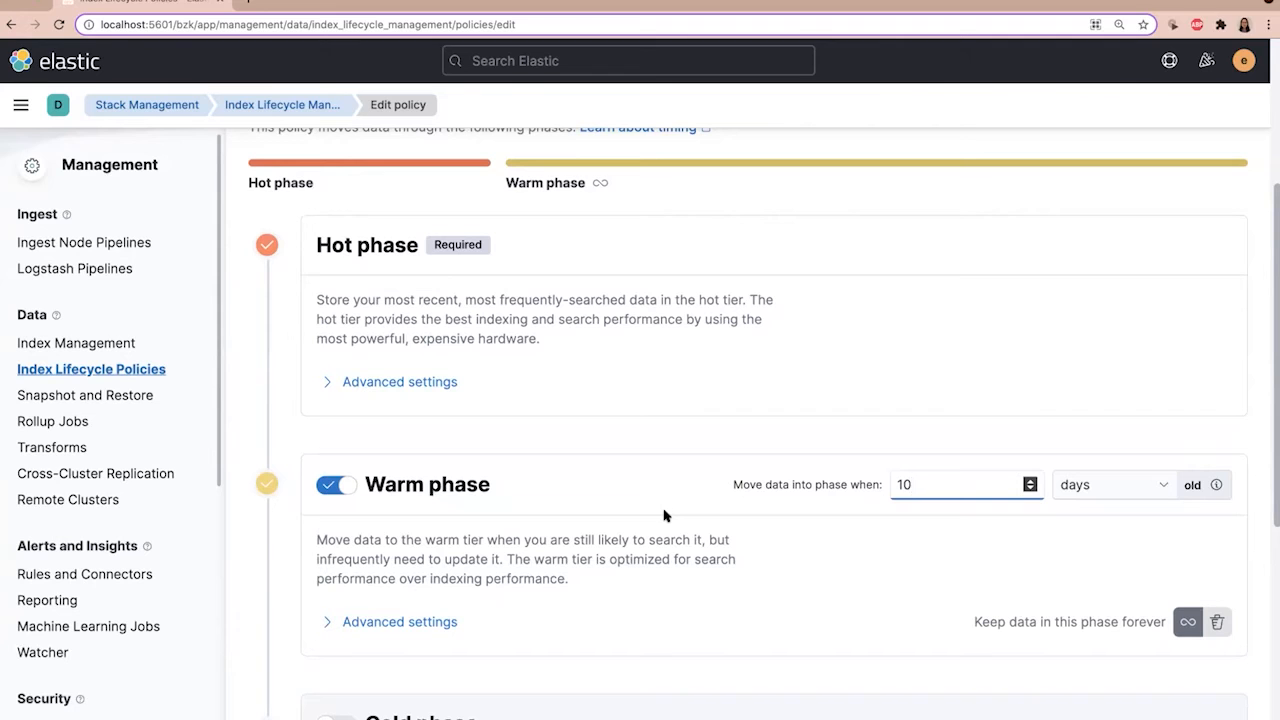
pyautogui.scroll(-3, 600, 482)
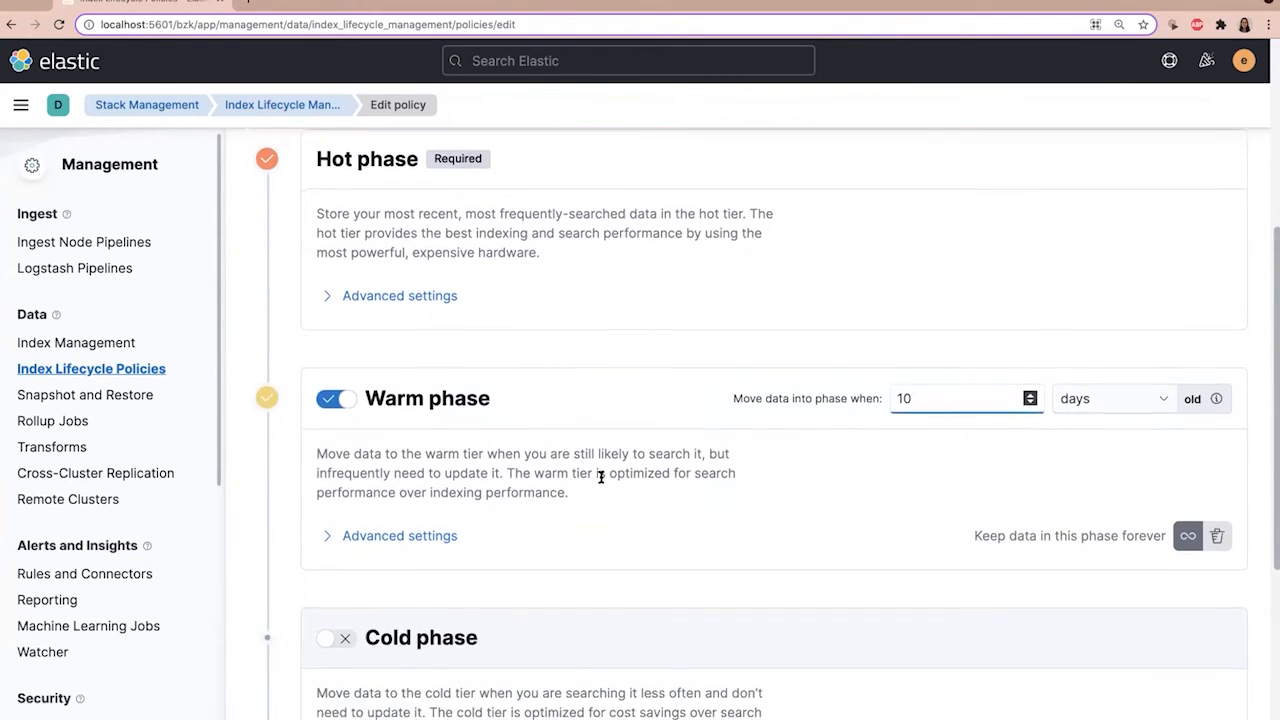
pyautogui.scroll(-1, 604, 483)
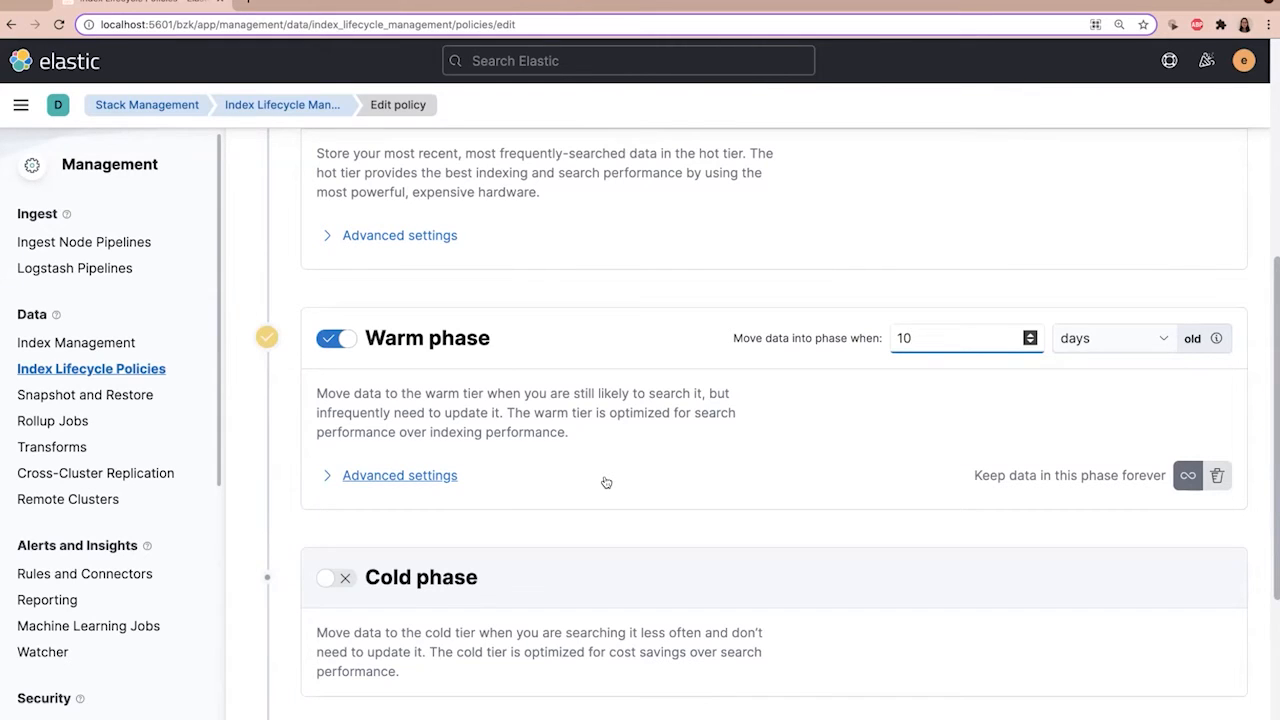
pyautogui.scroll(-1, 606, 483)
pyautogui.scroll(-2, 479, 507)
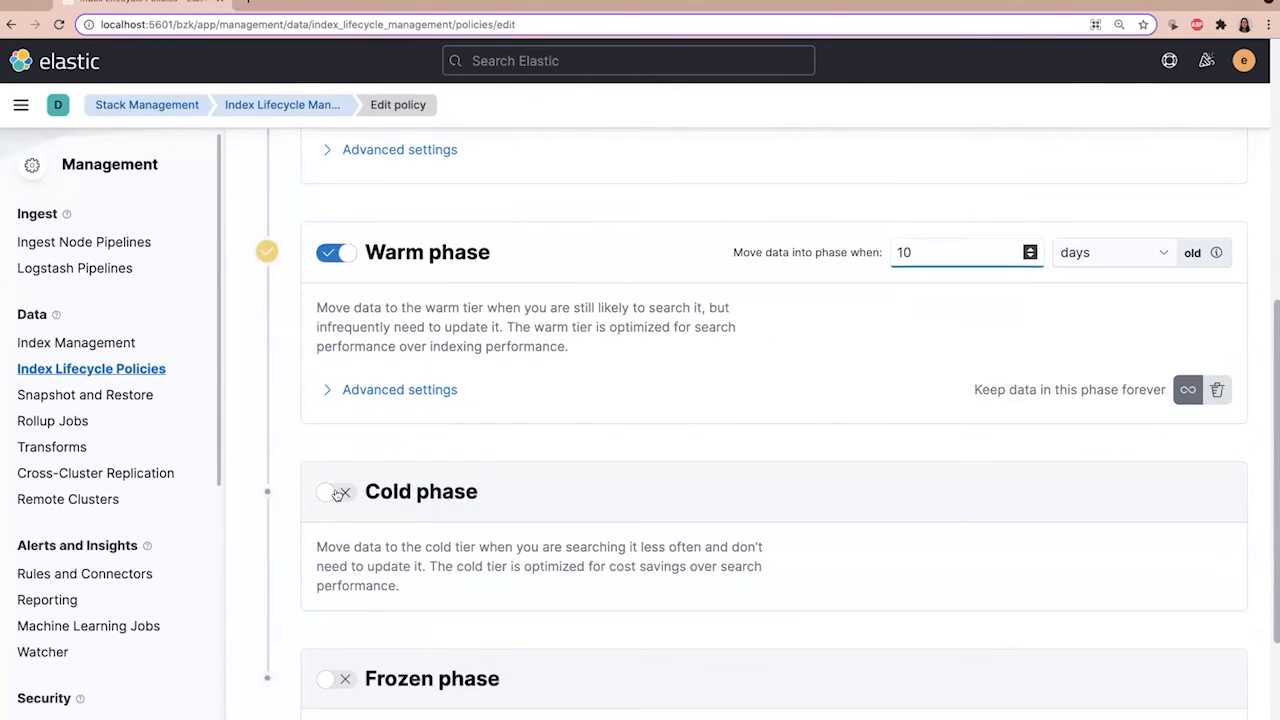
pyautogui.click(352, 493)
pyautogui.click(906, 493)
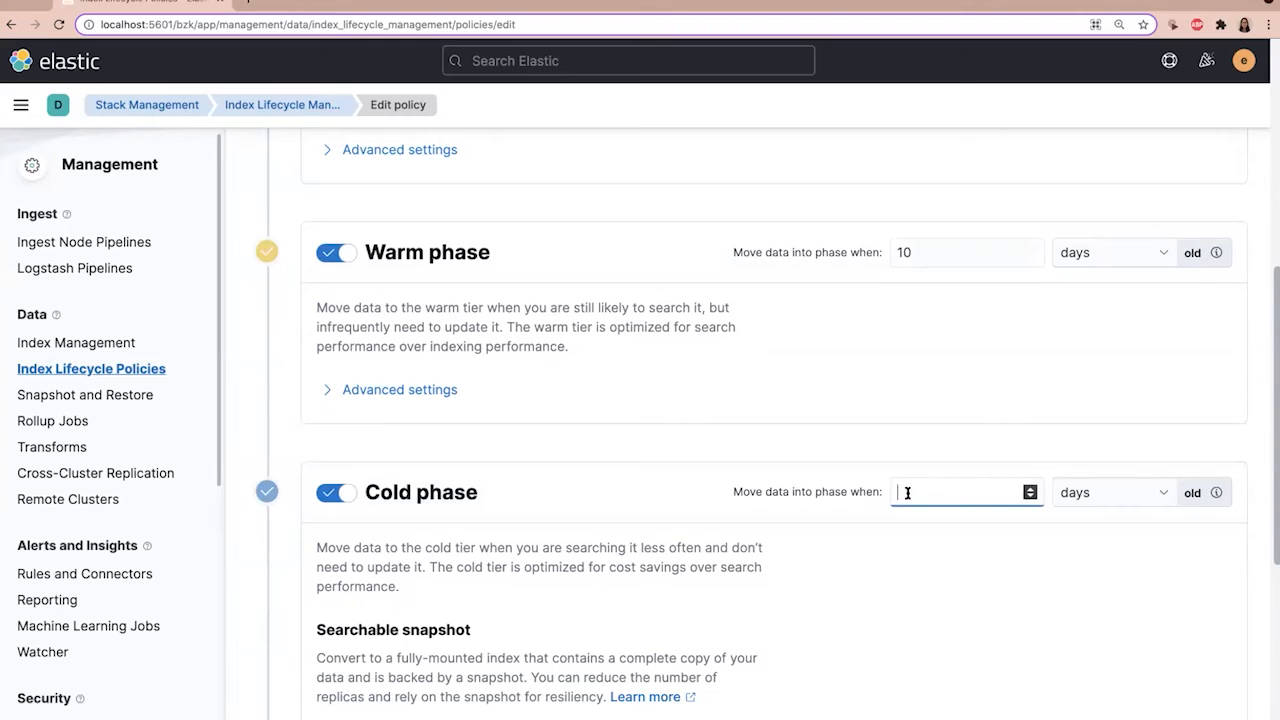
pyautogui.write('30')
# Step: Enable the frozen phase and have data move into it when 90 days old
pyautogui.scroll(1, 646, 449)
pyautogui.scroll(5, 646, 449)
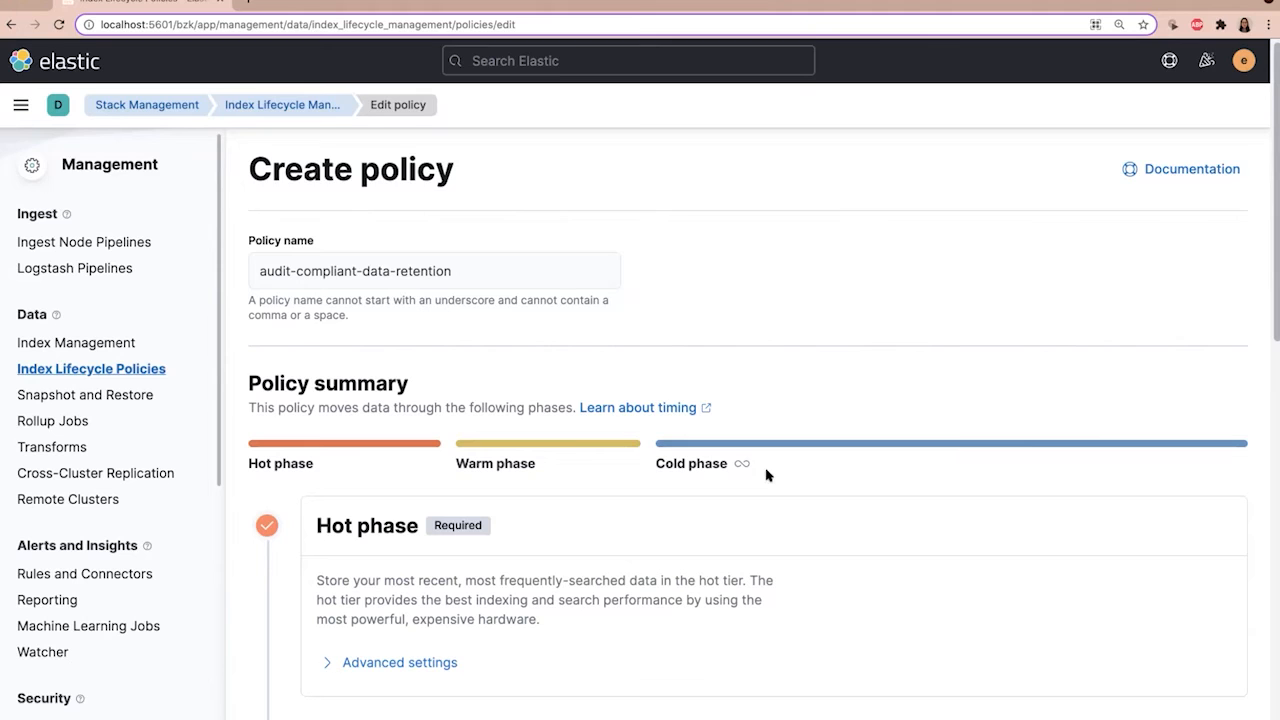
pyautogui.scroll(-3, 767, 471)
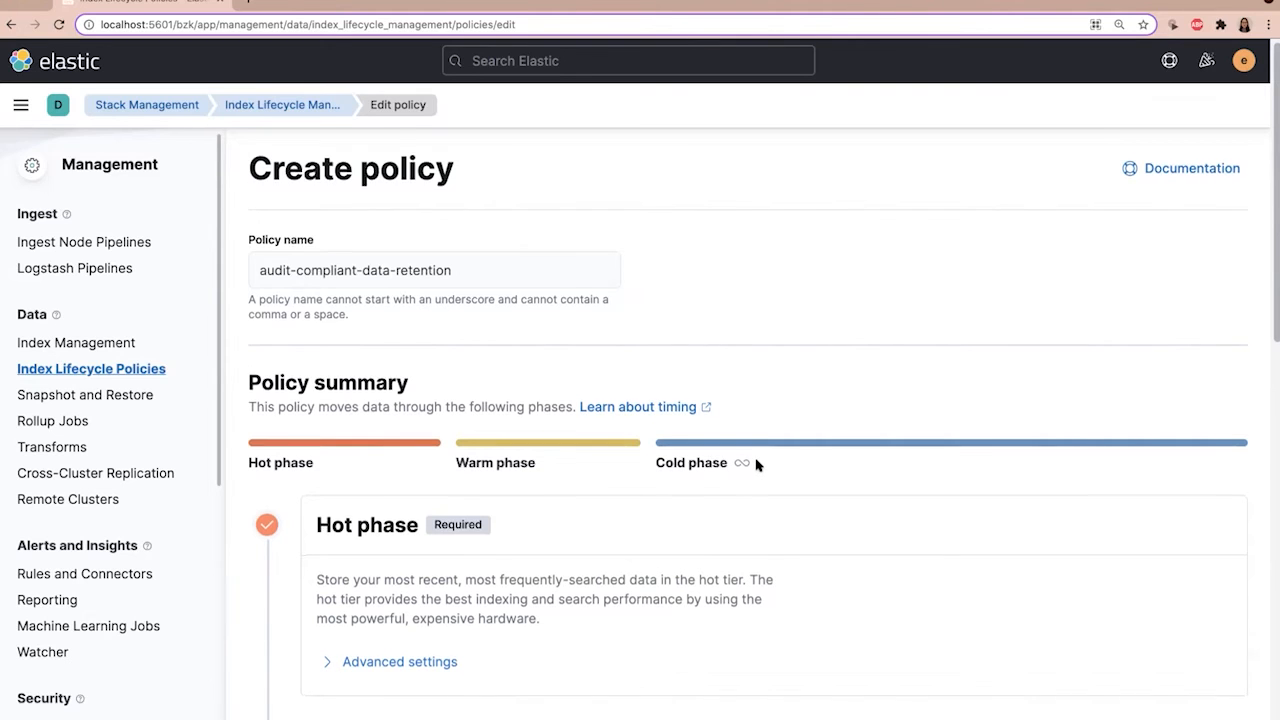
pyautogui.scroll(-8, 760, 463)
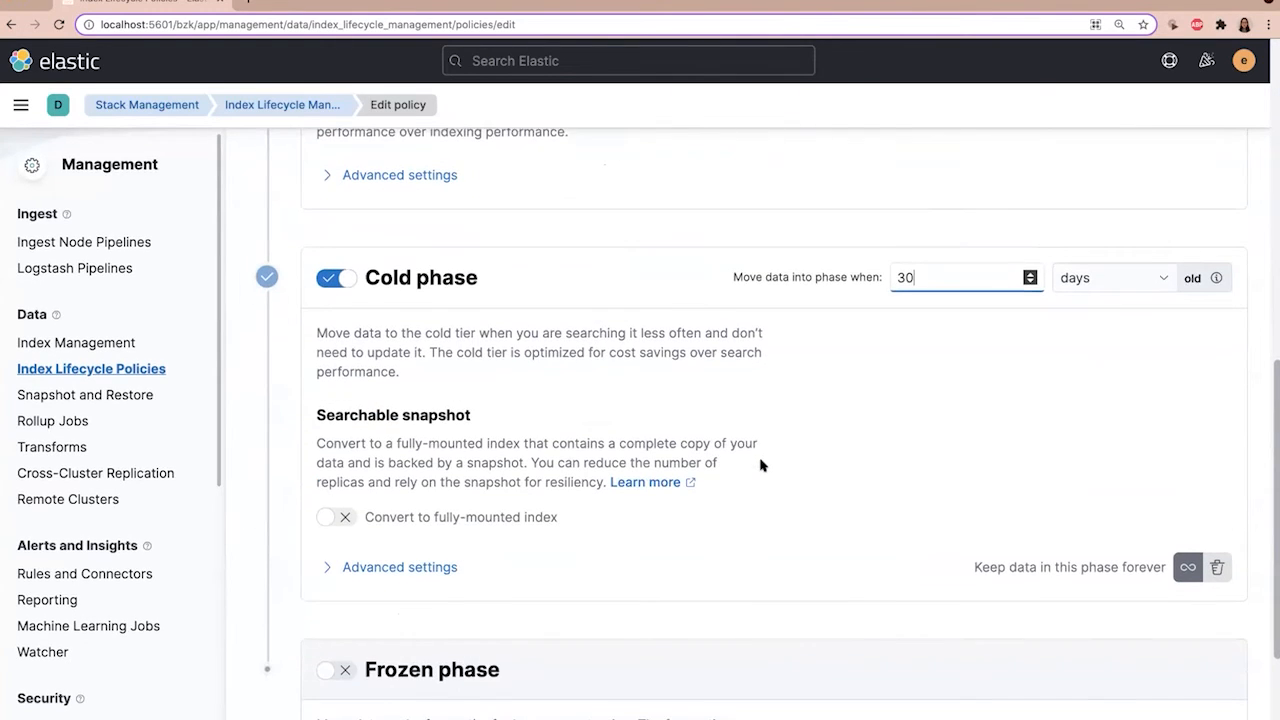
pyautogui.click(336, 643)
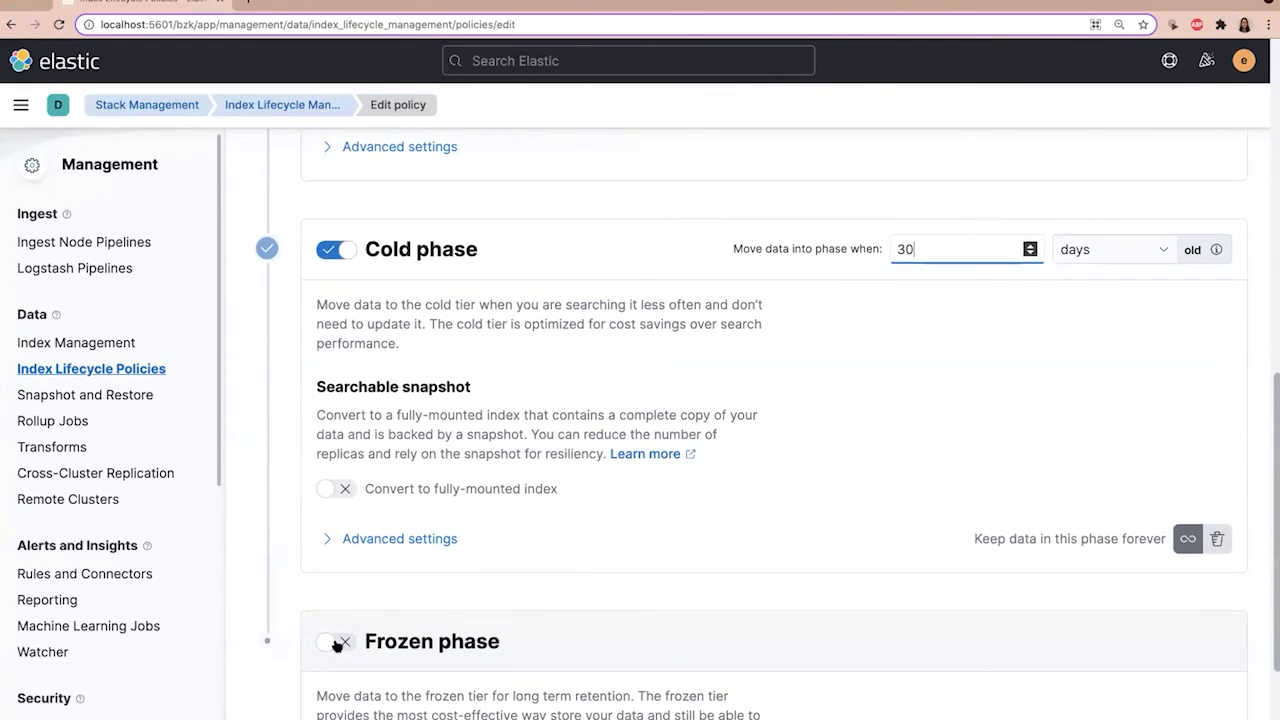
pyautogui.scroll(-4, 760, 590)
pyautogui.click(903, 437)
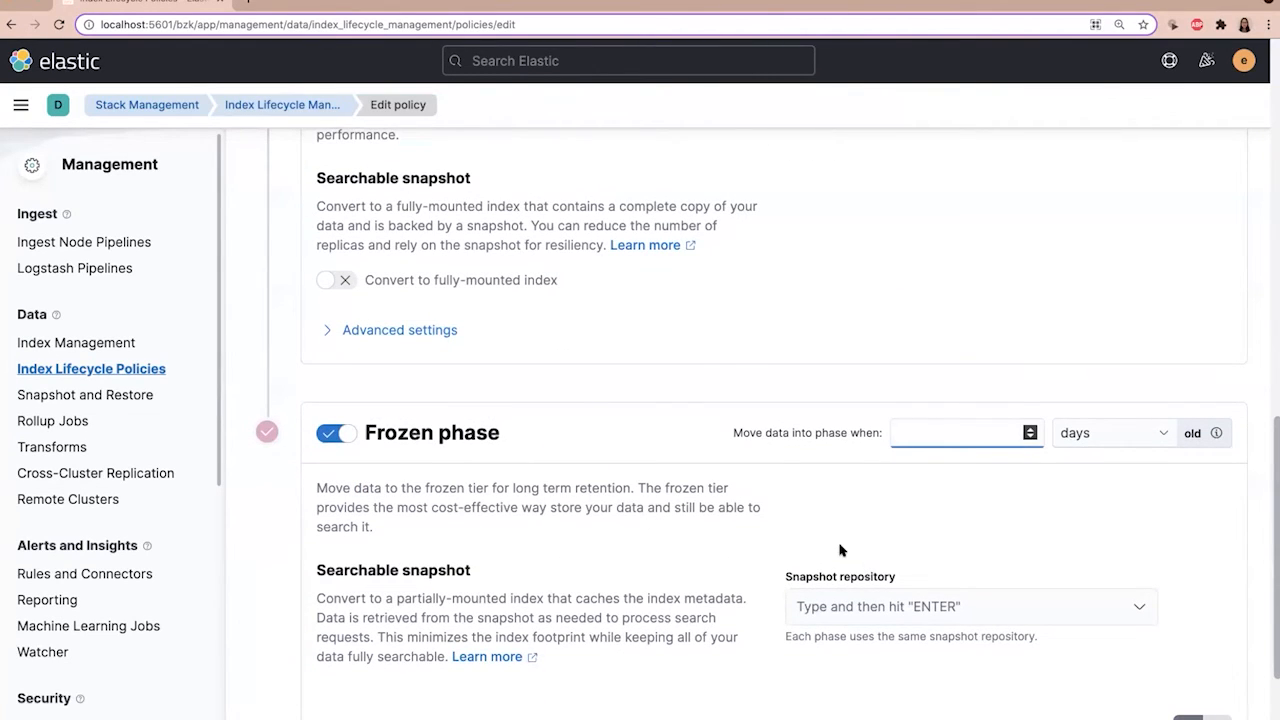
pyautogui.write('90')
pyautogui.click(624, 440)
# Step: Choose s3-repository as the snapshot repository for the frozen phase's searchable snapshot
pyautogui.scroll(-1, 480, 525)
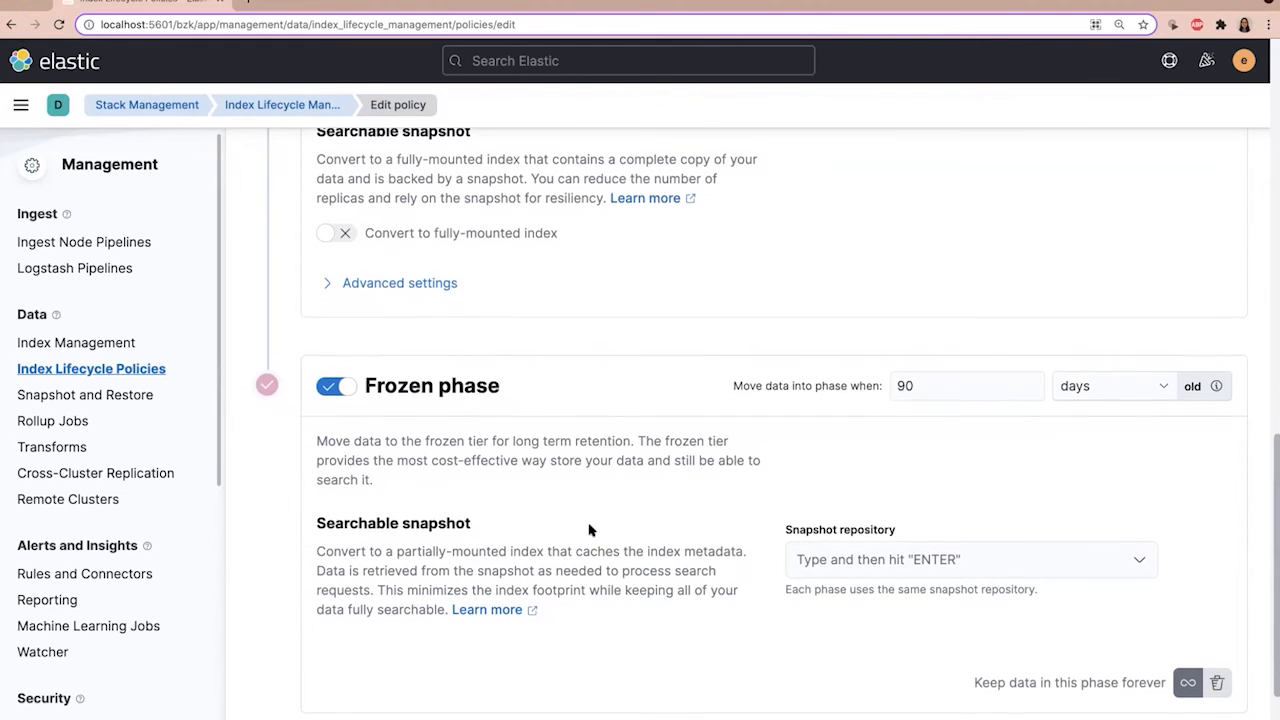
pyautogui.scroll(-1, 700, 535)
pyautogui.click(818, 544)
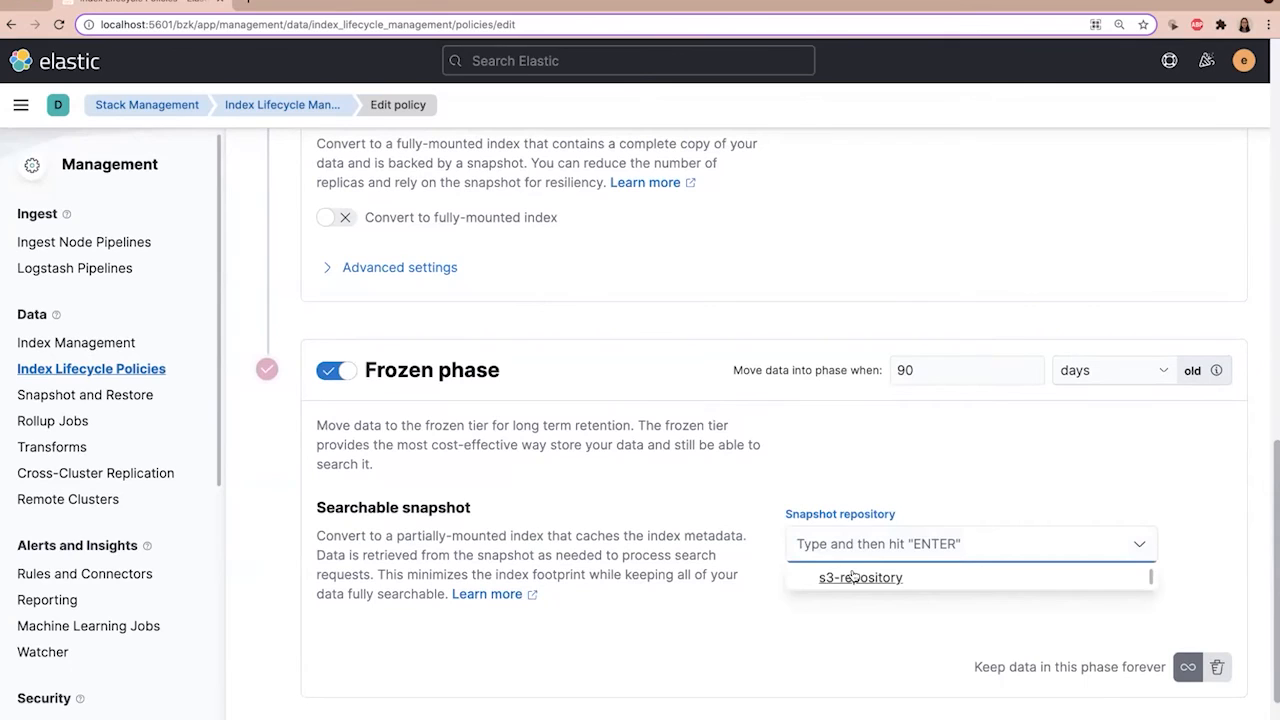
pyautogui.click(850, 577)
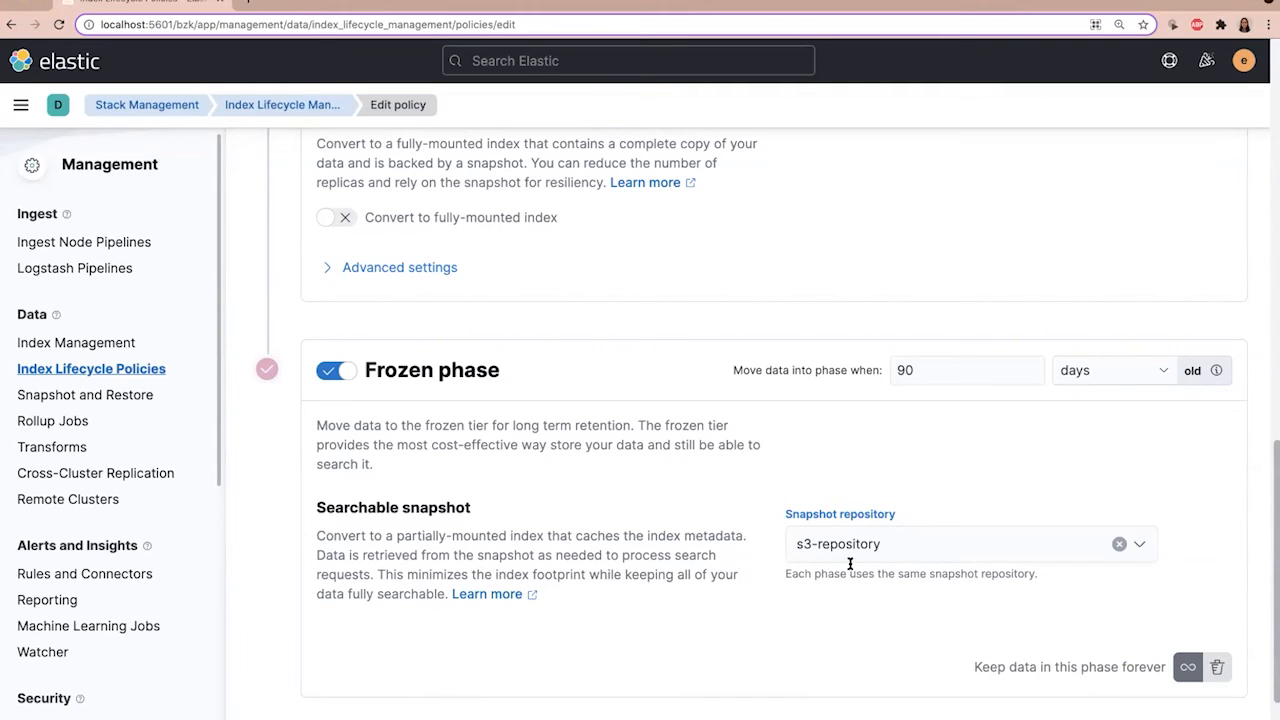
pyautogui.scroll(-1, 696, 510)
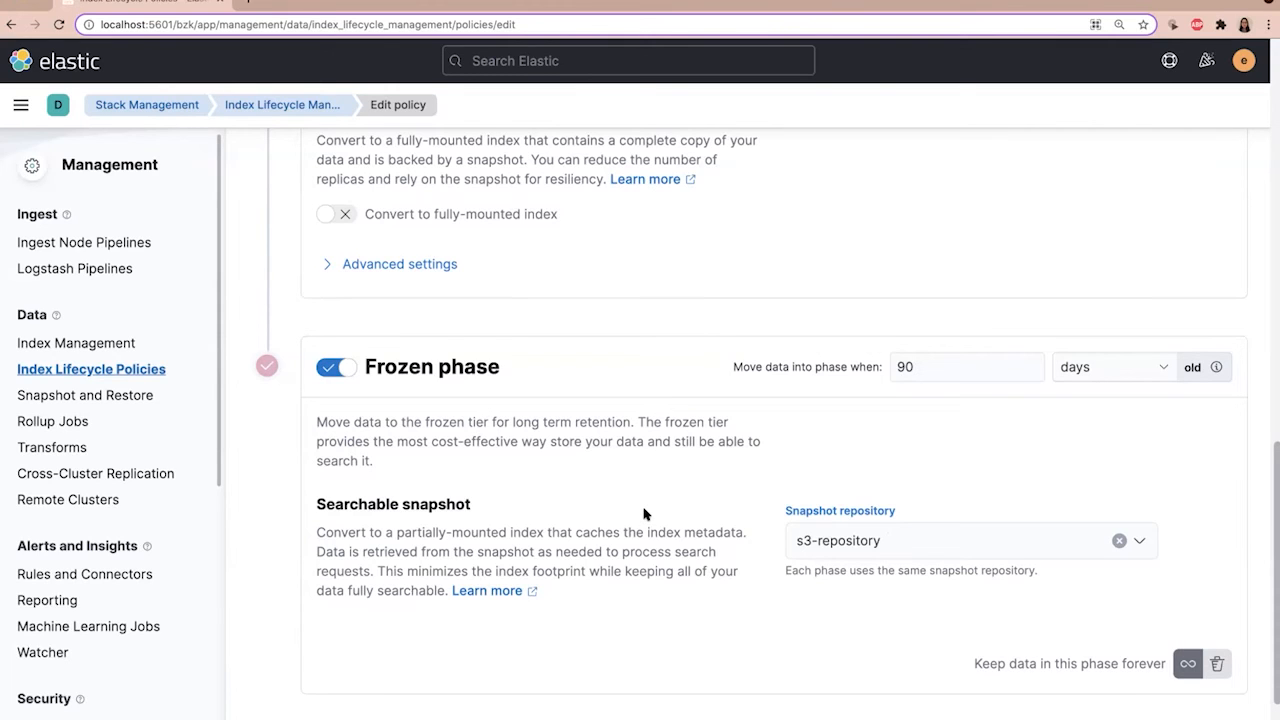
pyautogui.scroll(-1, 613, 524)
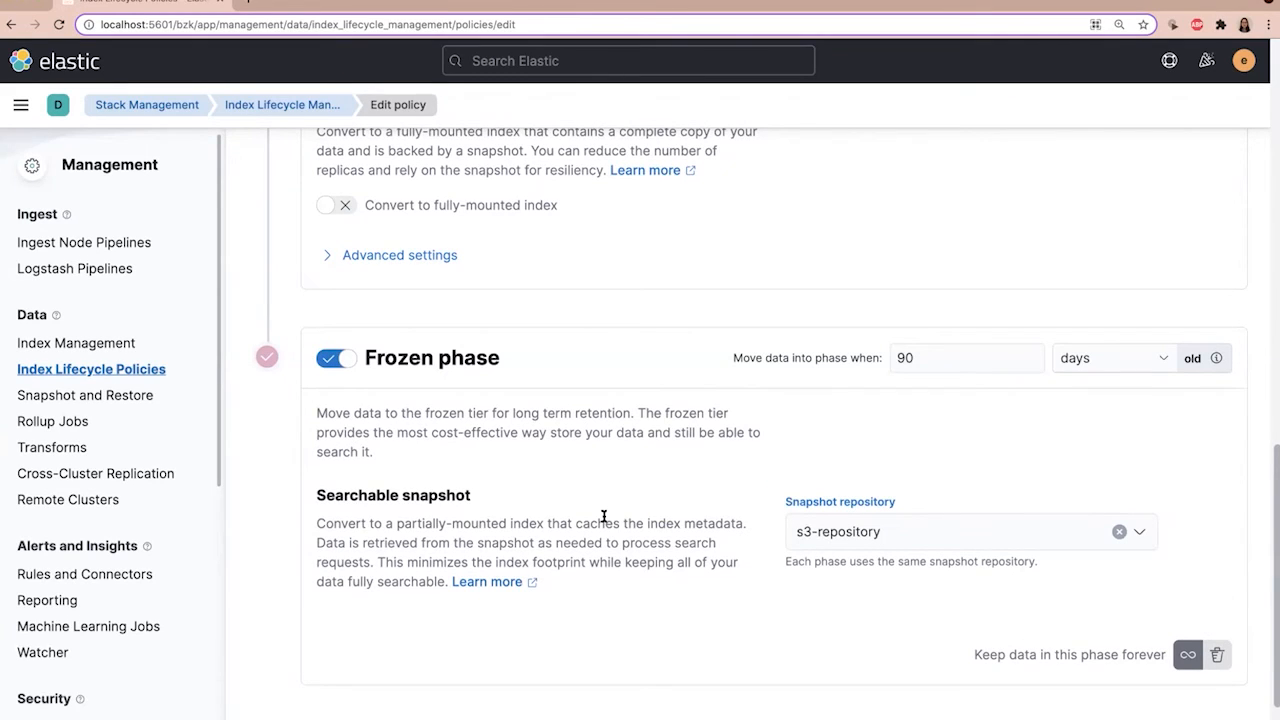
# Step: Have data deleted after the frozen phase instead of keeping it in that phase forever
pyautogui.scroll(-1, 604, 516)
pyautogui.scroll(-1, 605, 518)
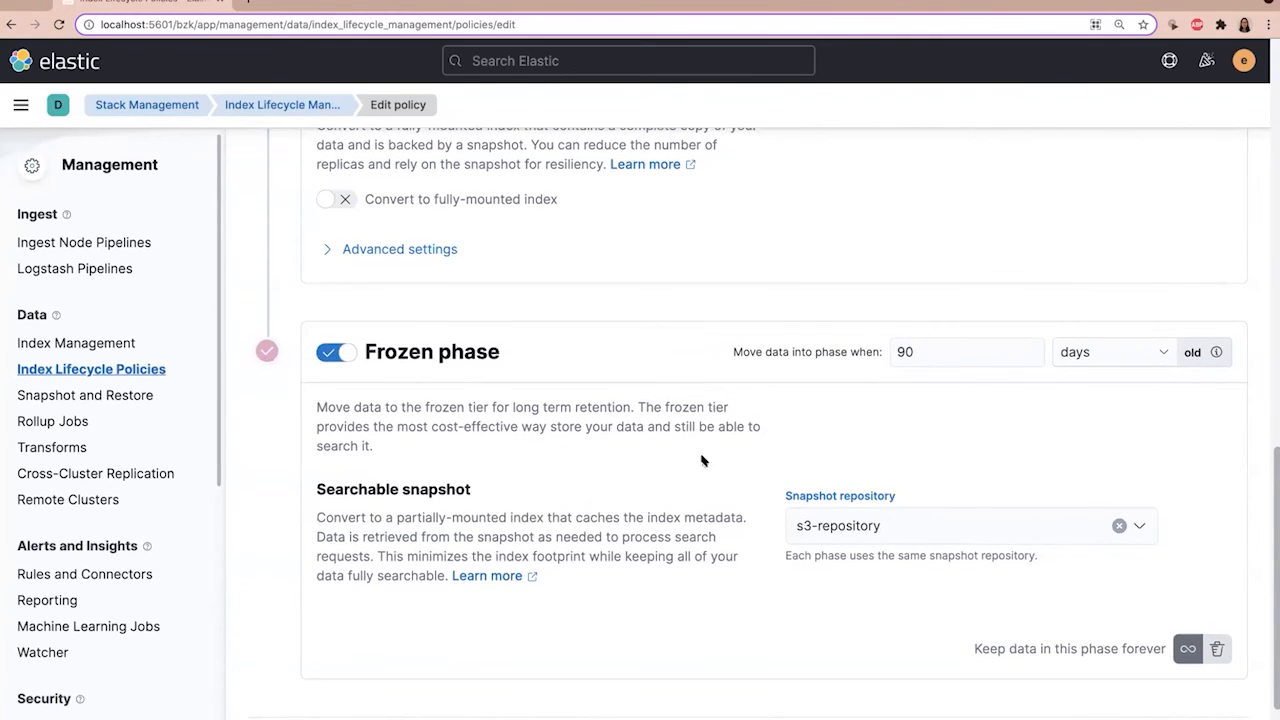
pyautogui.scroll(-1, 1250, 588)
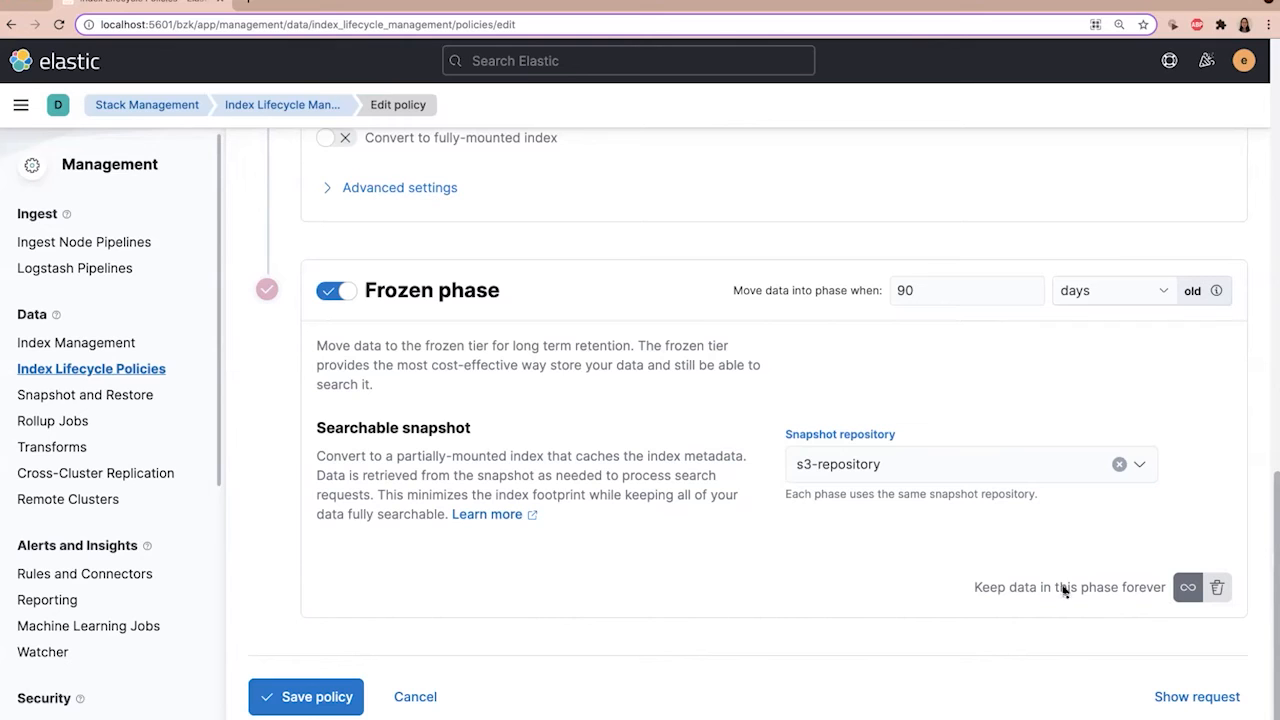
pyautogui.click(1219, 589)
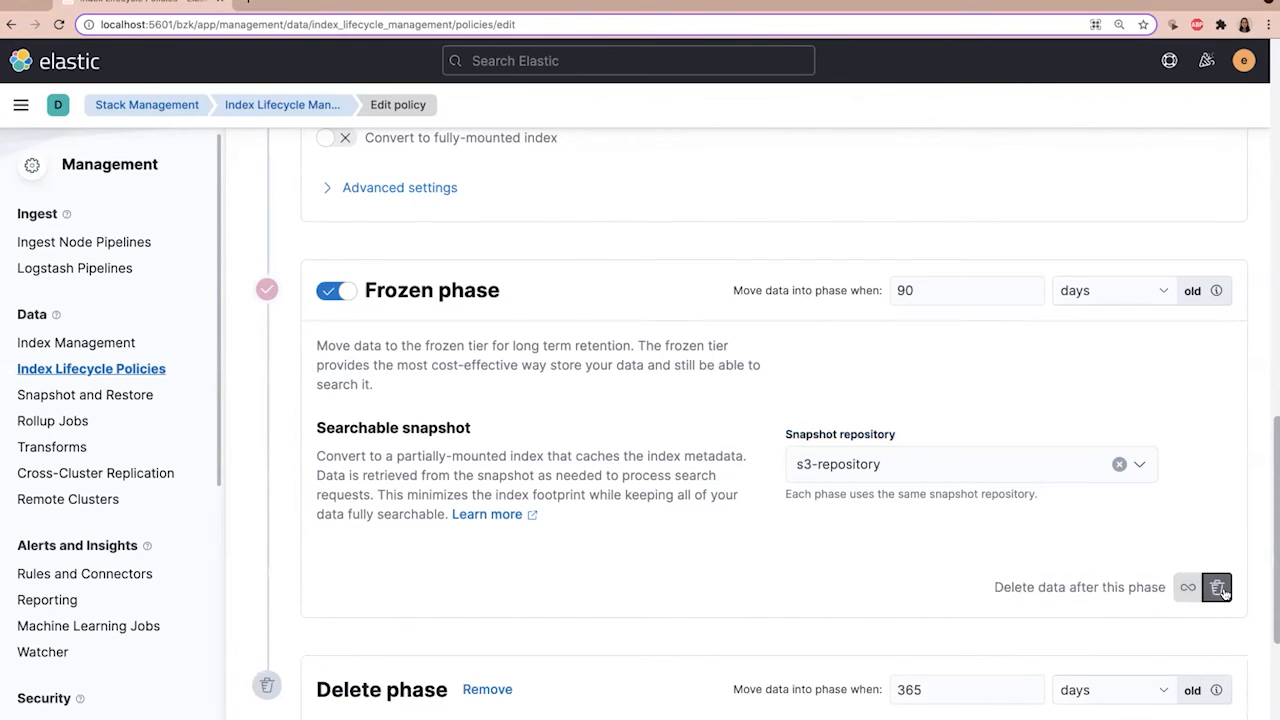
# Step: Set the delete phase to start when data is 2555 days old and make it wait for the logs-backup-policy snapshot policy
pyautogui.scroll(-3, 1219, 589)
pyautogui.click(878, 422)
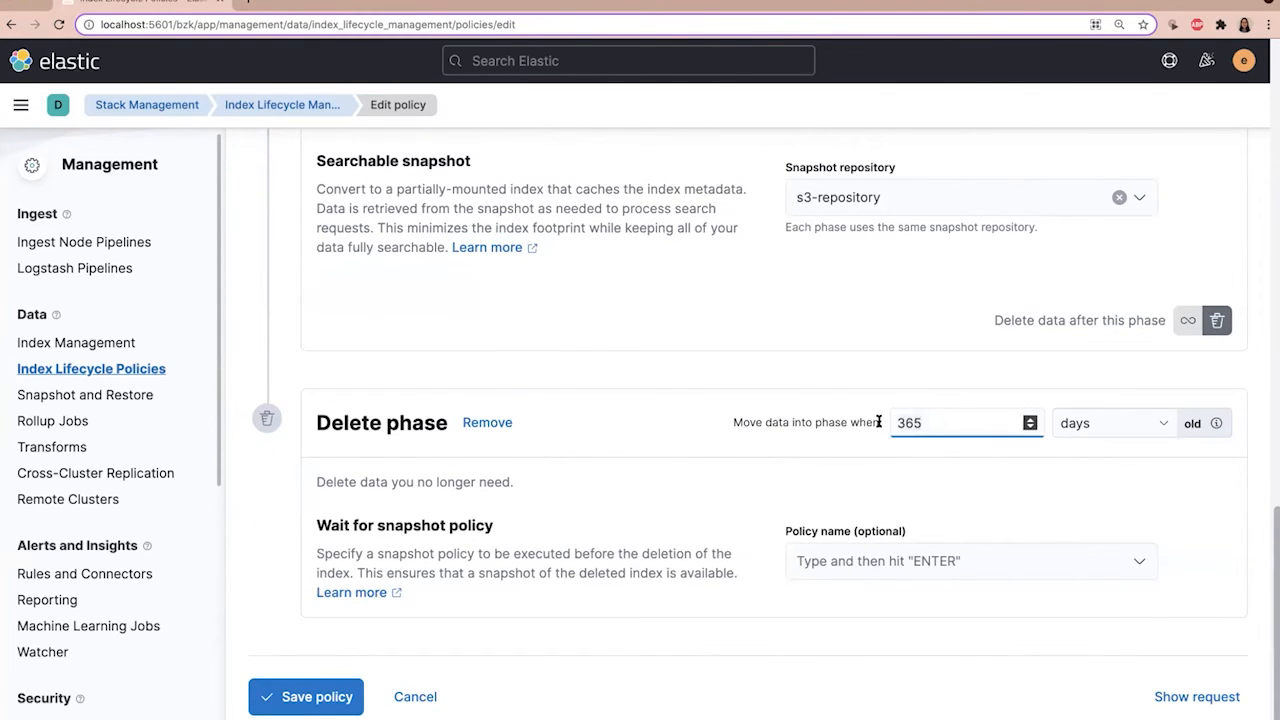
pyautogui.press('super+a')
pyautogui.write('2555')
pyautogui.click(851, 563)
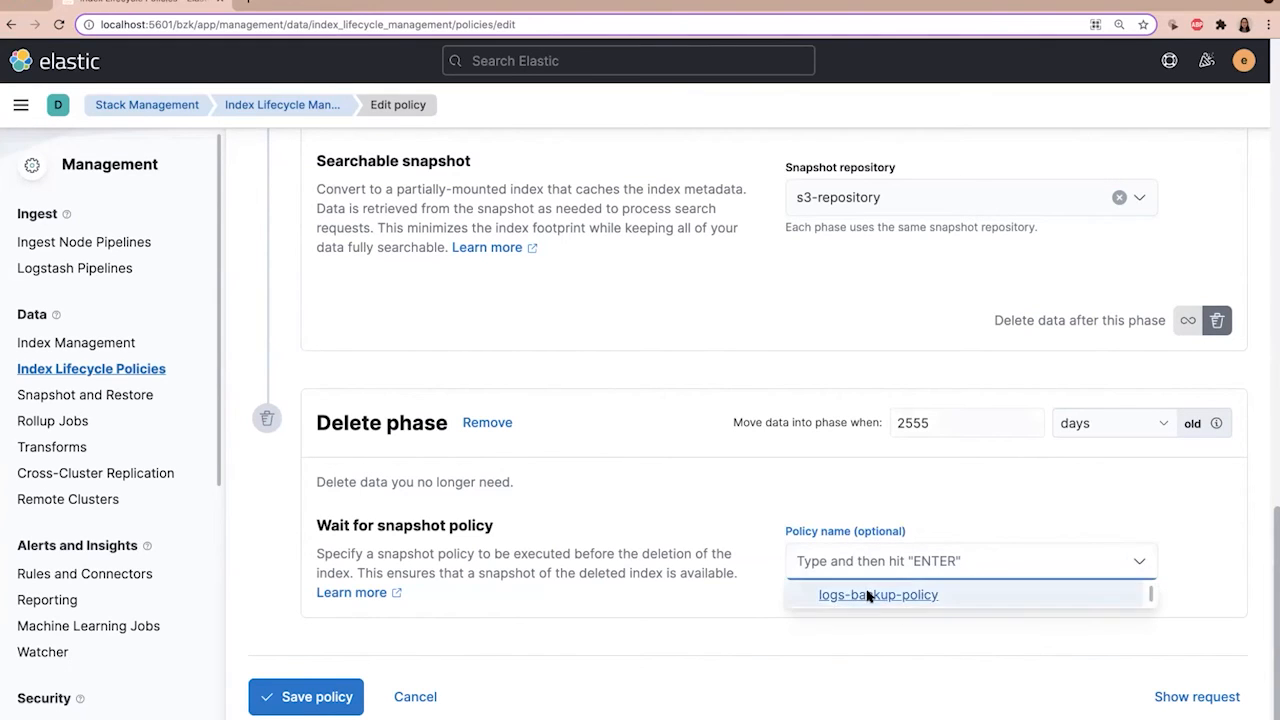
pyautogui.click(868, 595)
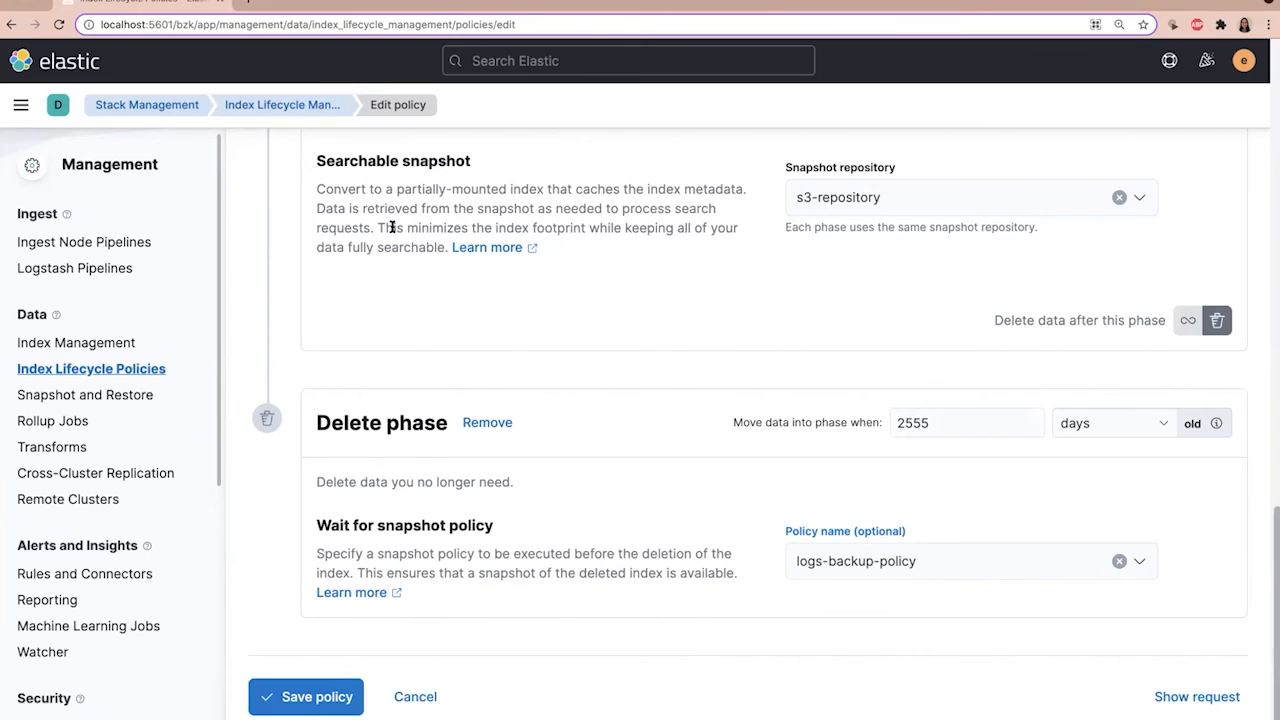
# Step: Review the policy's phase settings and summary, and save the audit-compliant-data-retention policy
pyautogui.scroll(1, 783, 275)
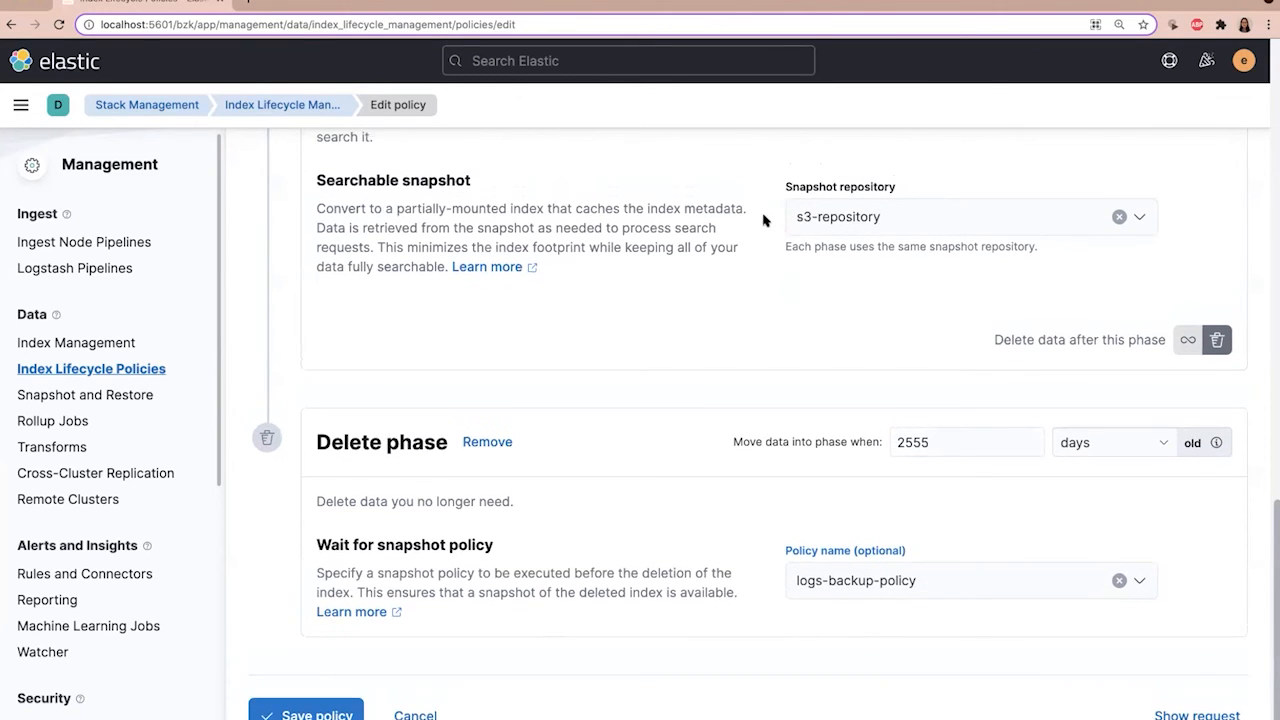
pyautogui.scroll(2, 766, 257)
pyautogui.scroll(-1, 865, 573)
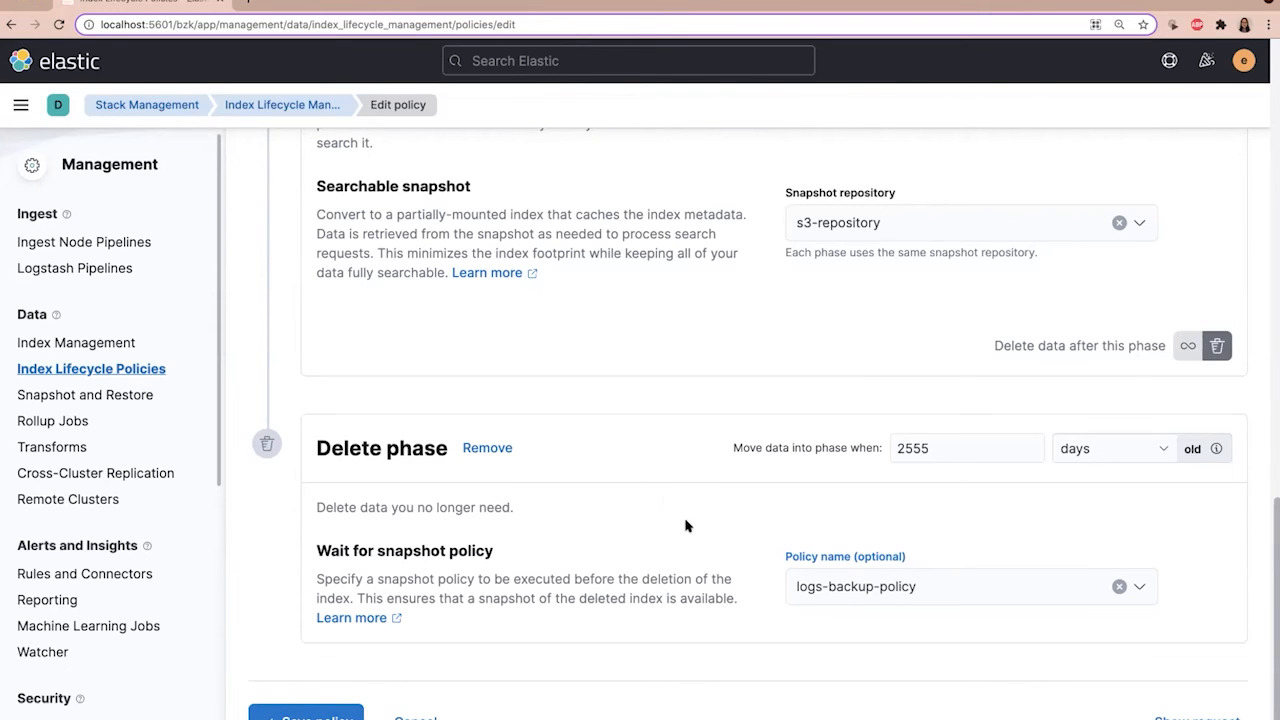
pyautogui.scroll(10, 686, 522)
pyautogui.scroll(3, 686, 520)
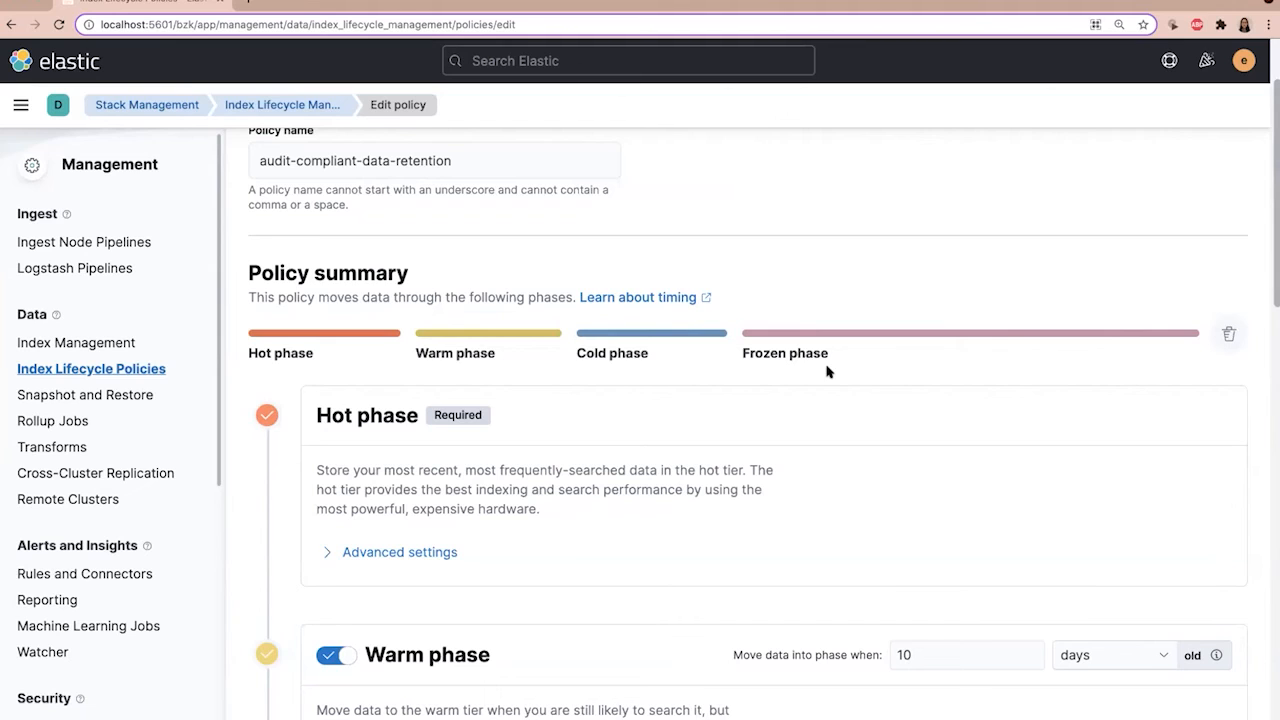
pyautogui.scroll(-12, 718, 420)
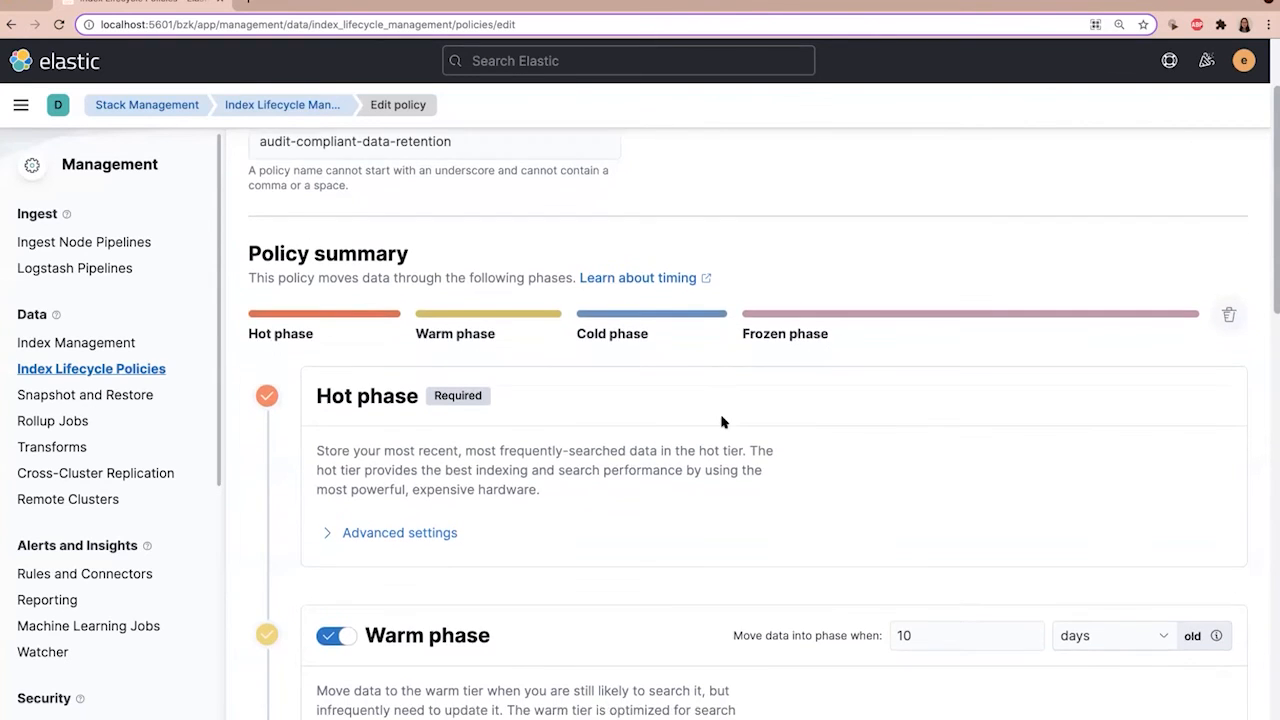
pyautogui.click(285, 696)
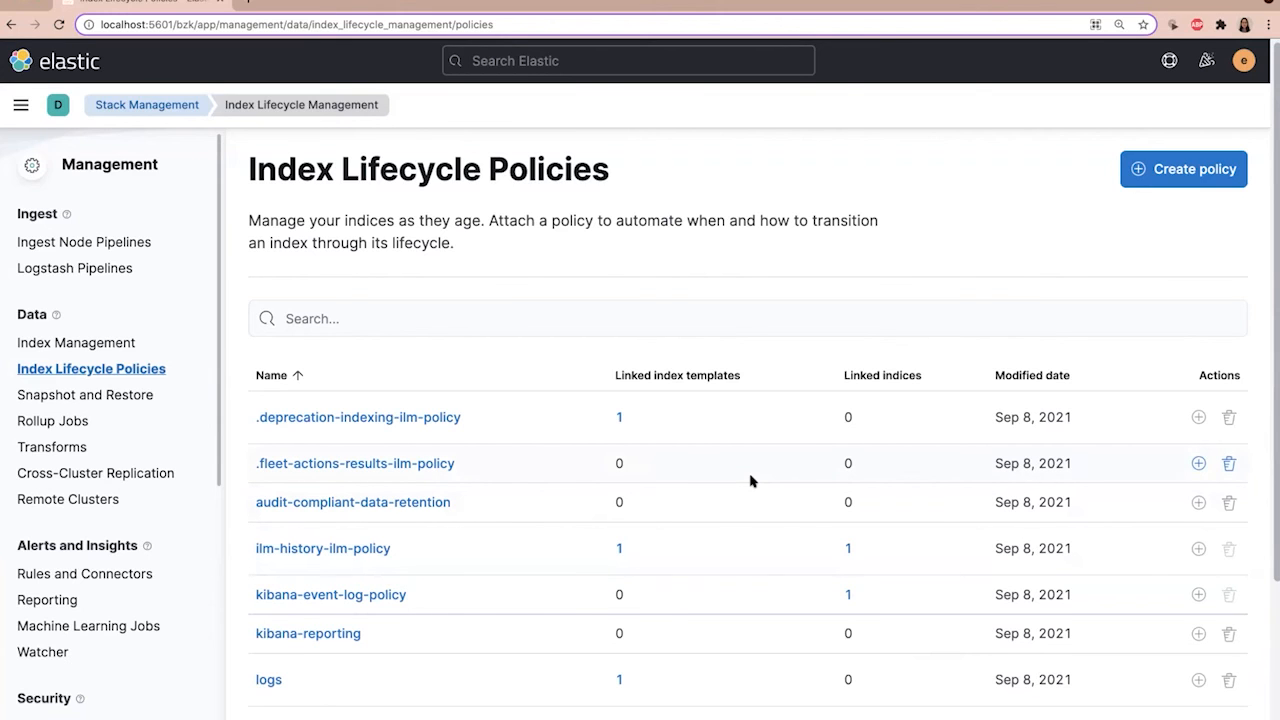
# Step: Reopen the audit-compliant-data-retention policy and enable conversion to a fully-mounted index in its cold phase
pyautogui.click(430, 502)
pyautogui.scroll(-15, 791, 420)
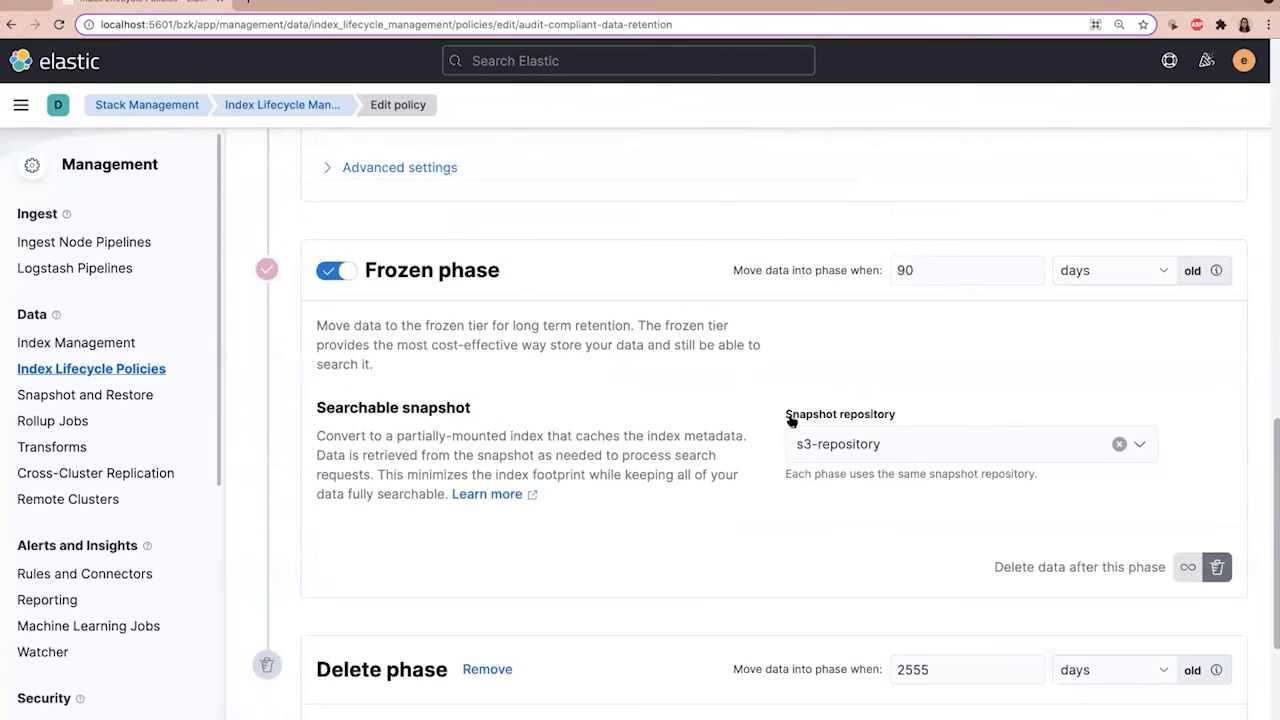
pyautogui.scroll(2, 791, 420)
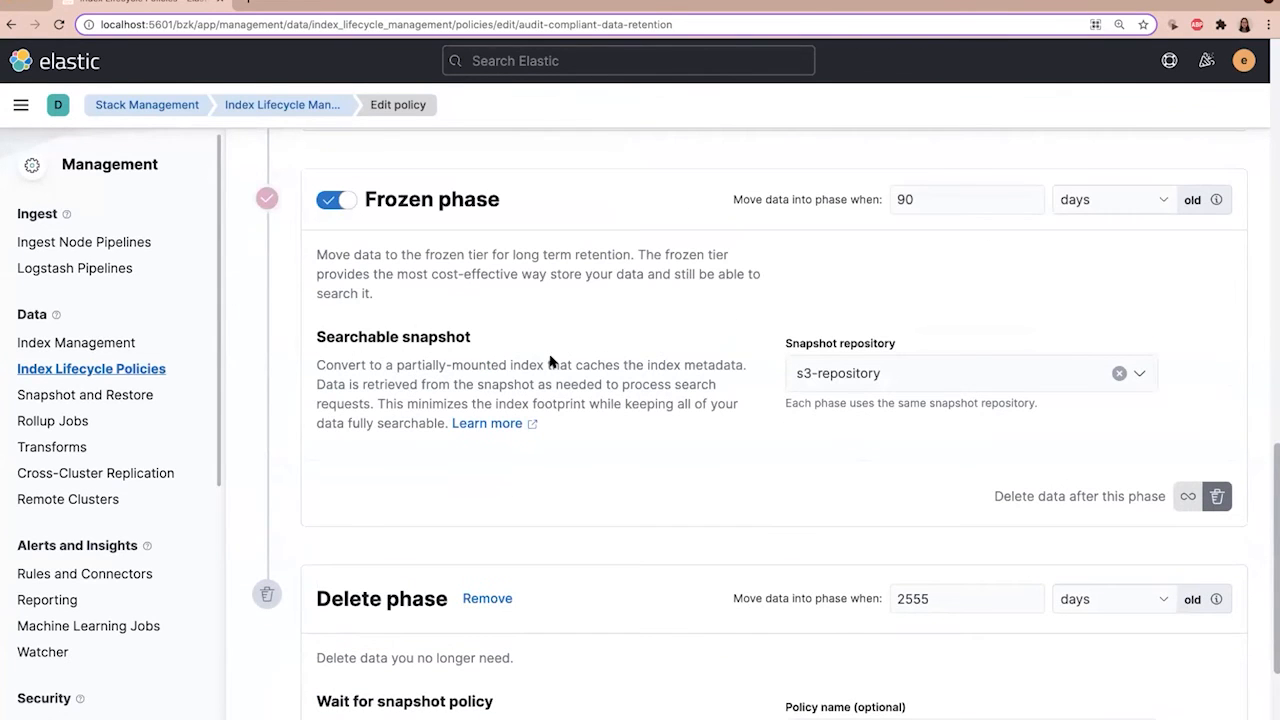
pyautogui.scroll(5, 625, 361)
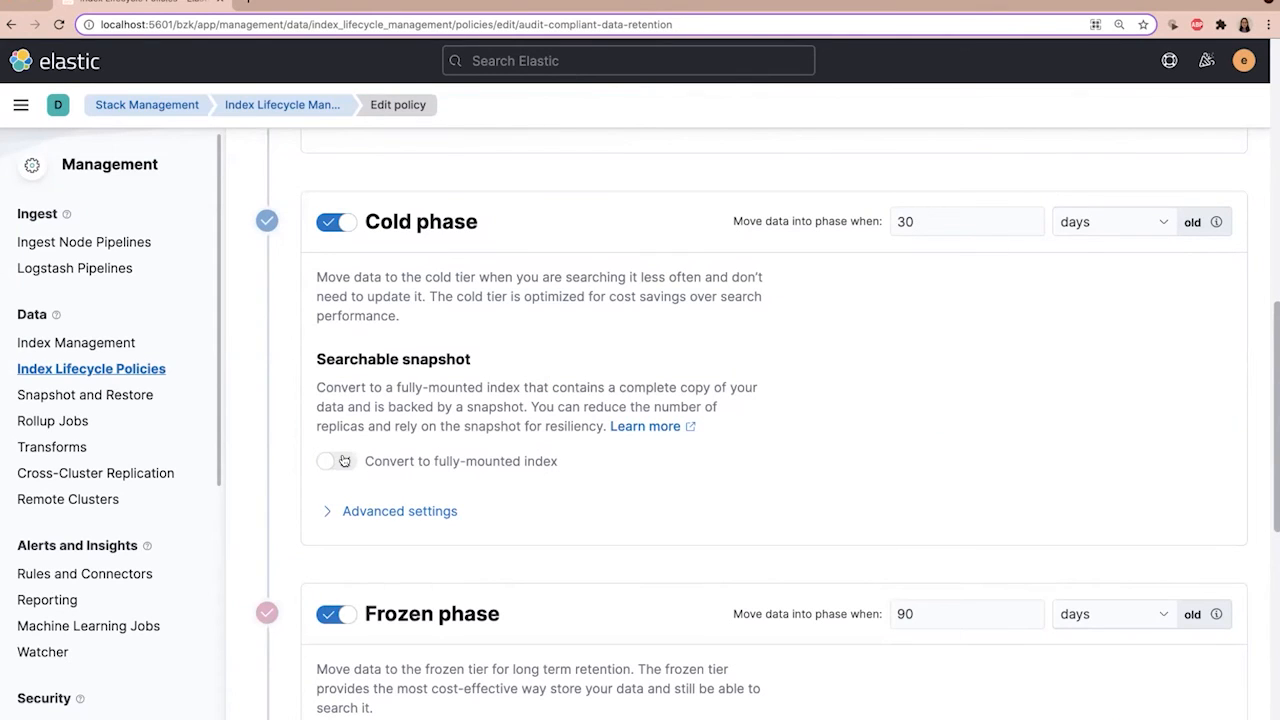
pyautogui.click(343, 460)
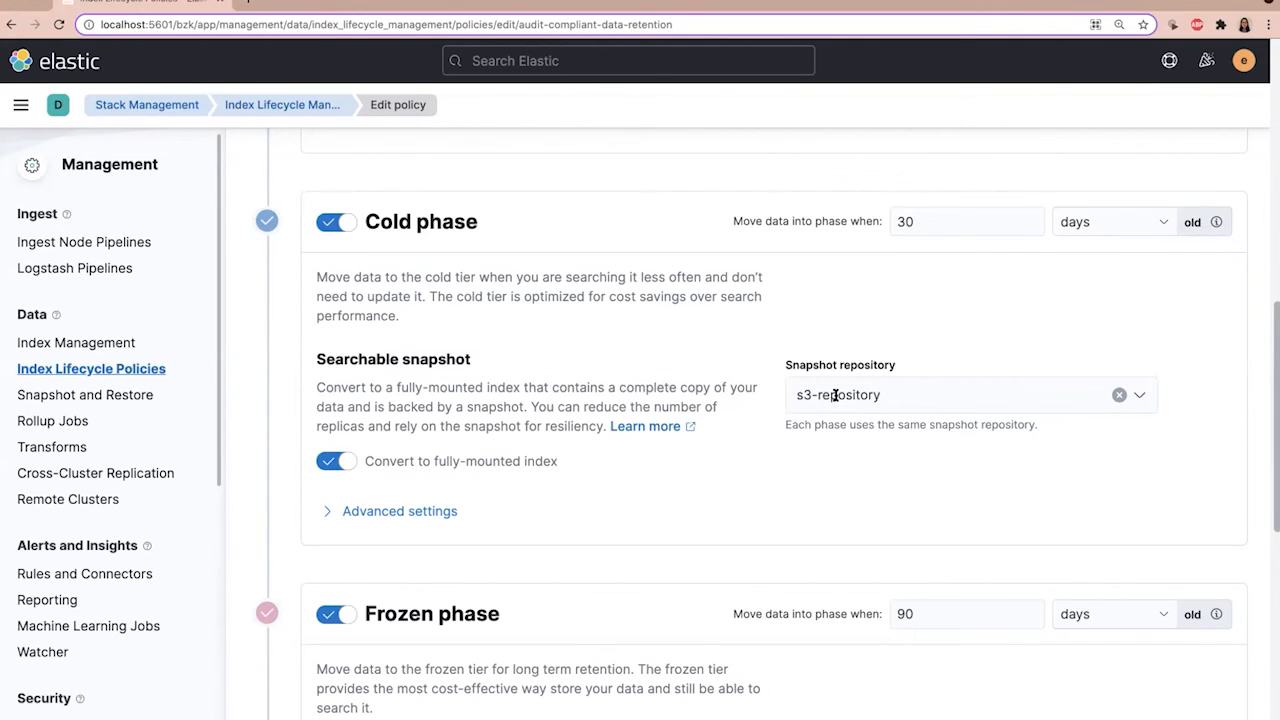
# Step: Examine the cold and frozen phases' snapshot repository settings and the hot phase's advanced settings
pyautogui.scroll(-1, 849, 385)
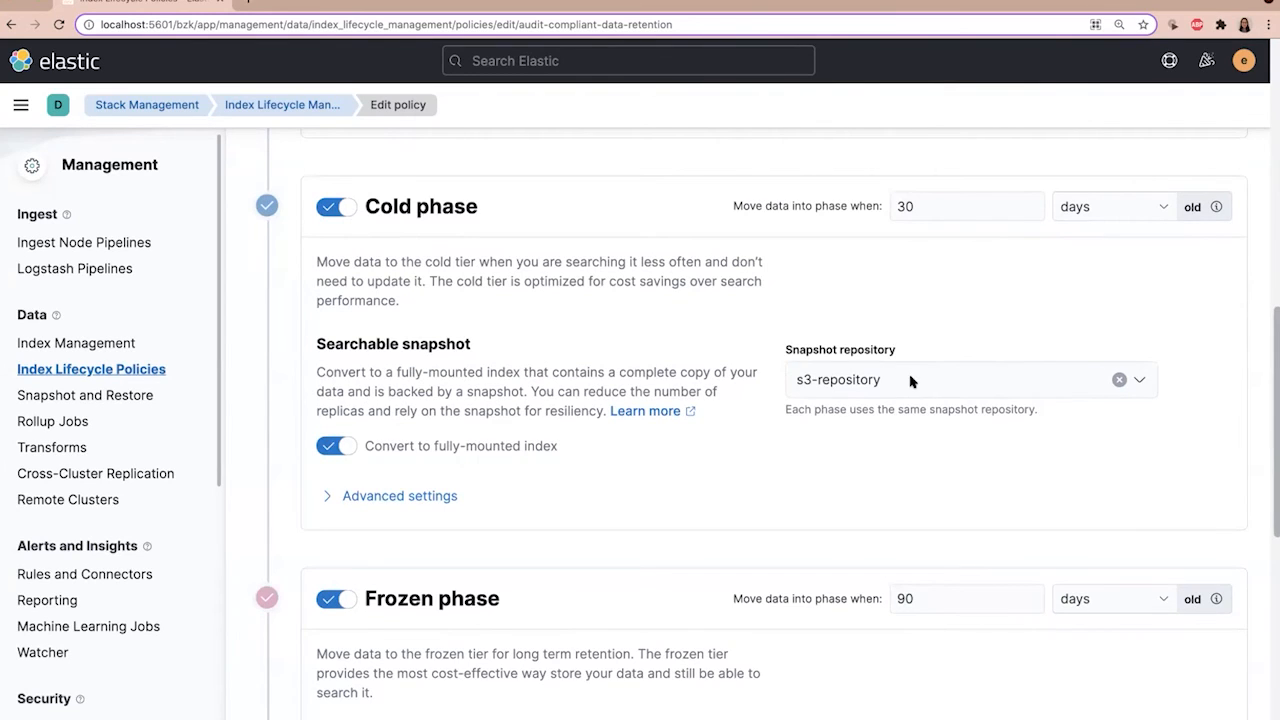
pyautogui.scroll(-4, 910, 380)
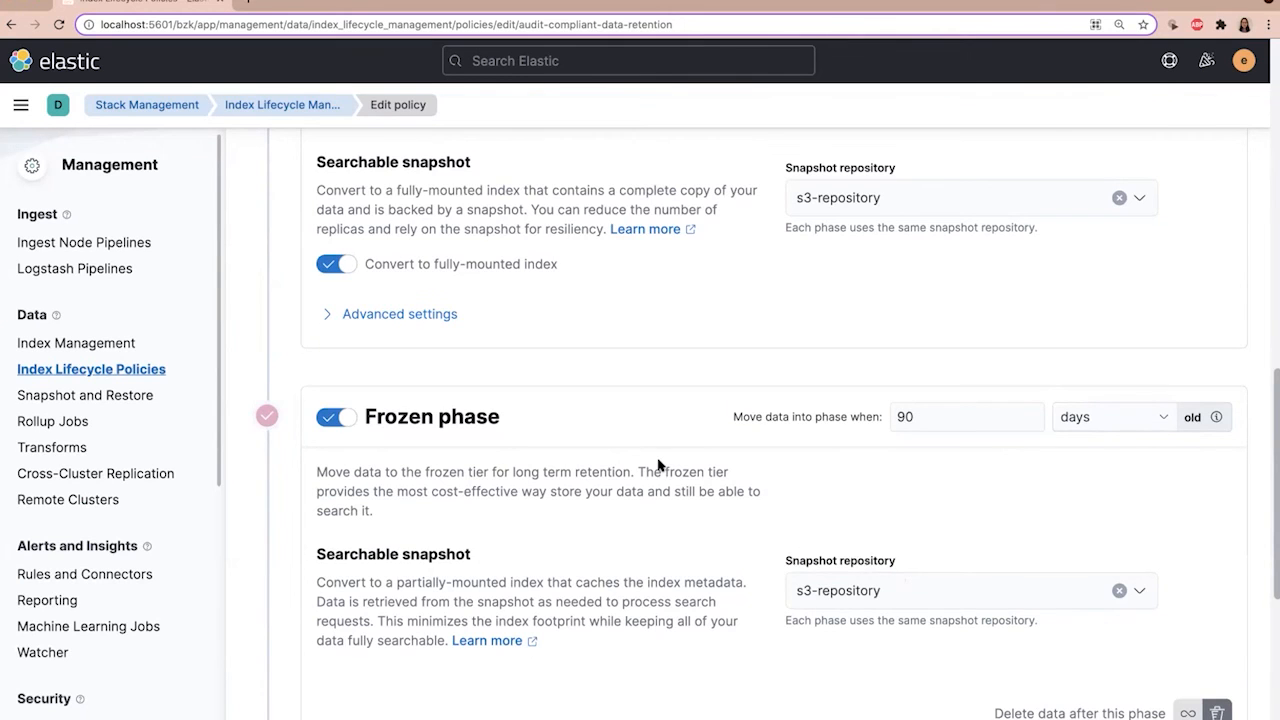
pyautogui.scroll(4, 659, 465)
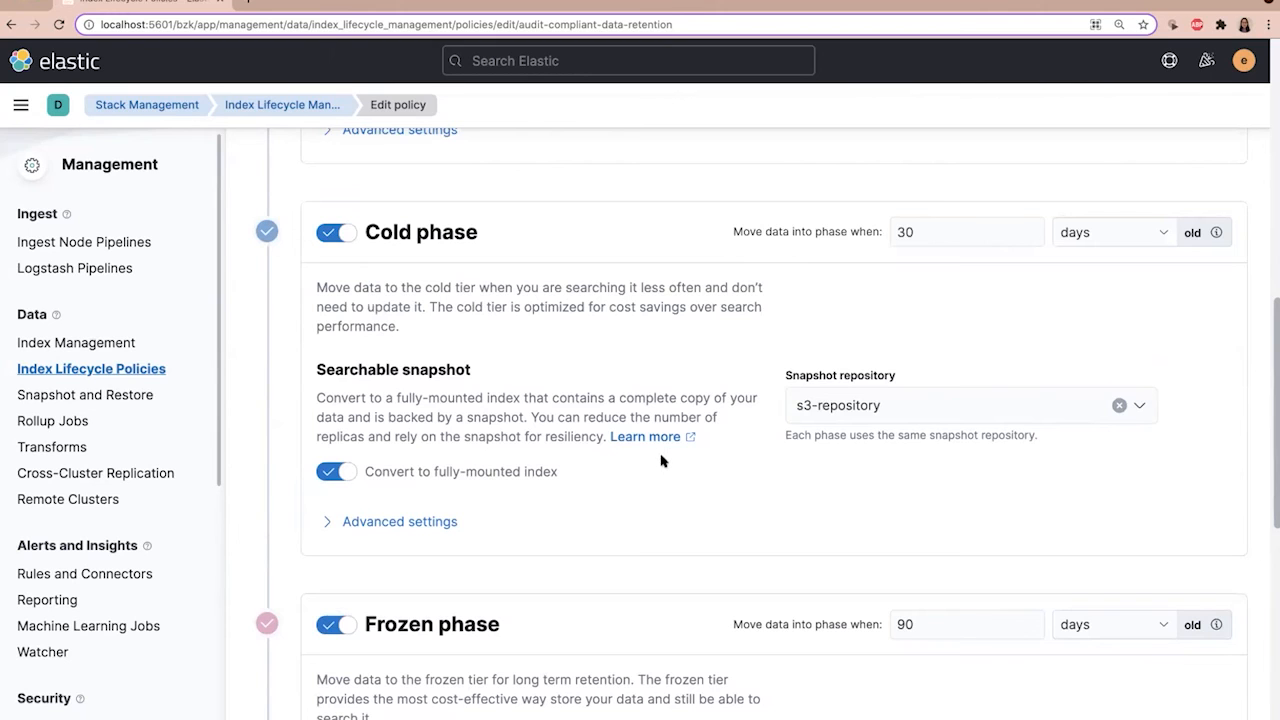
pyautogui.scroll(2, 659, 464)
pyautogui.scroll(5, 659, 461)
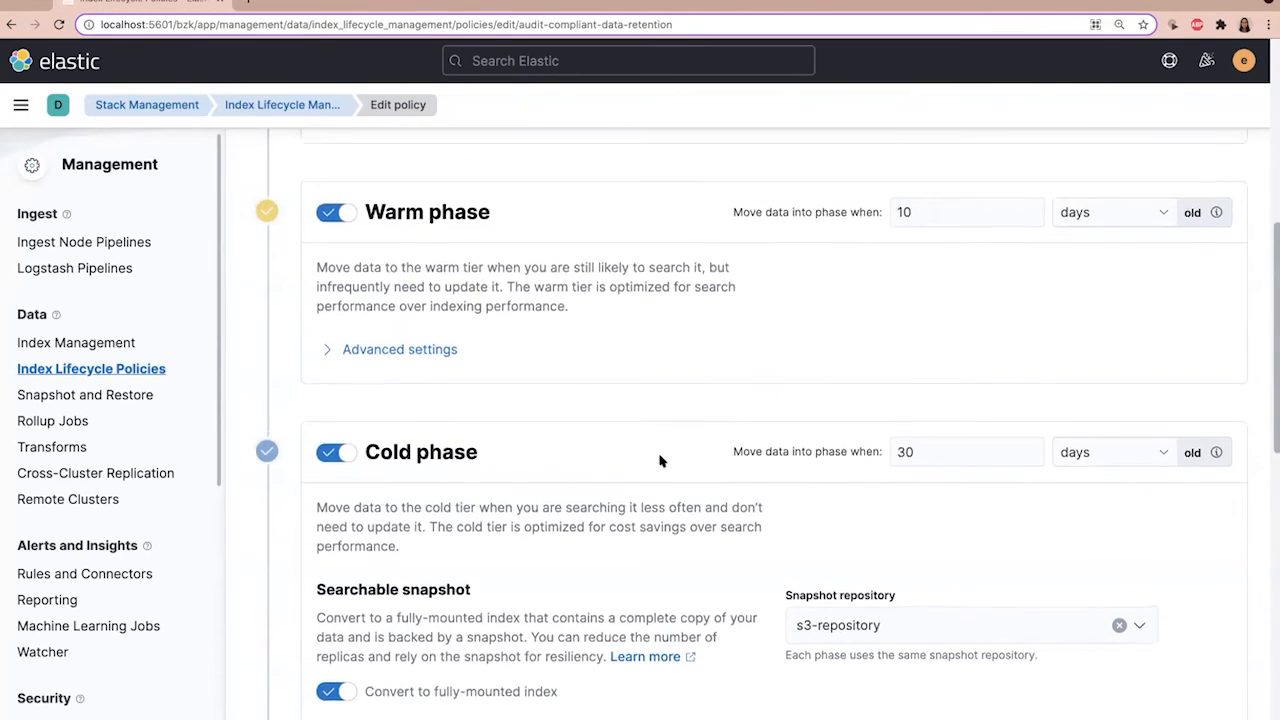
pyautogui.scroll(-1, 560, 520)
pyautogui.click(438, 608)
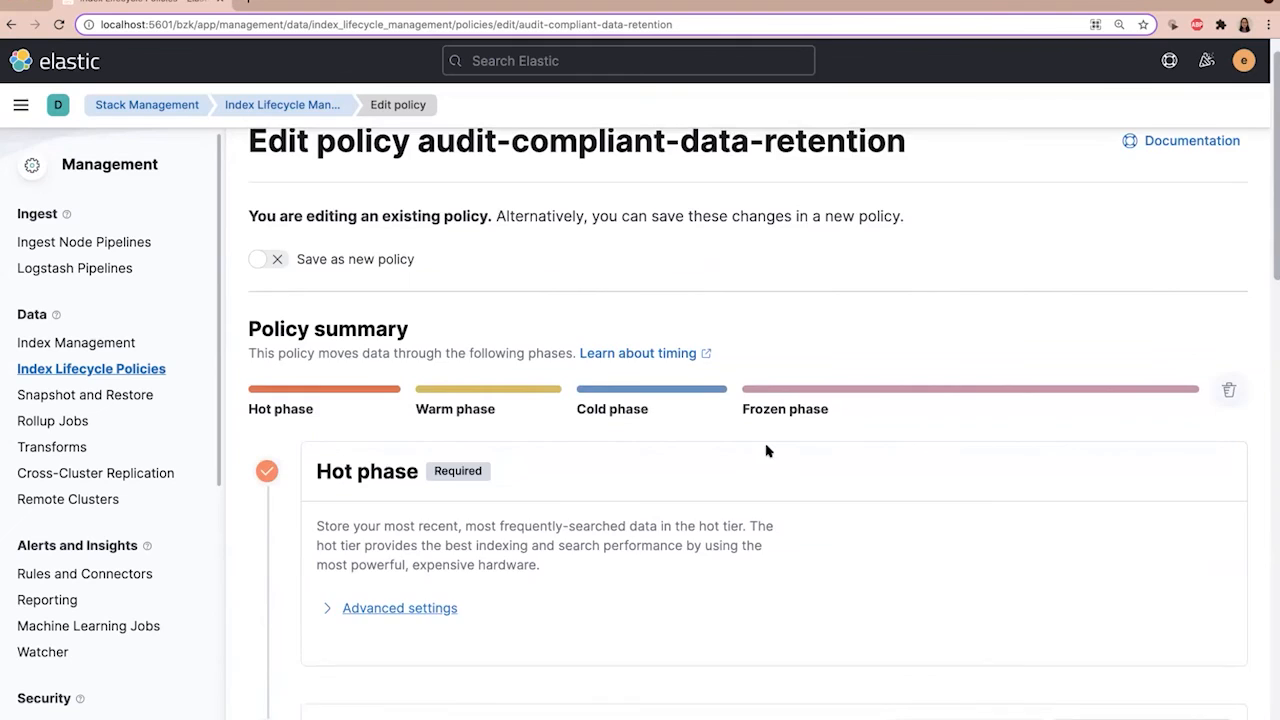
pyautogui.scroll(-5, 771, 450)
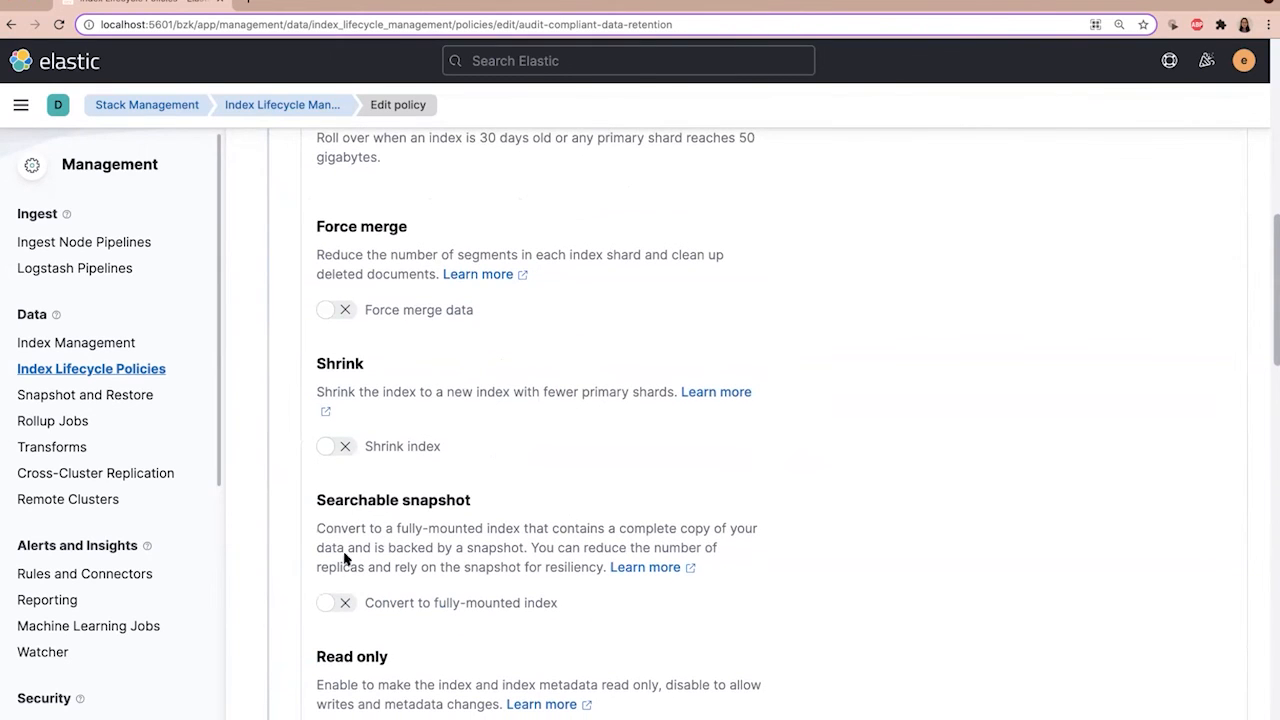
pyautogui.scroll(3, 803, 506)
pyautogui.scroll(5, 585, 370)
pyautogui.click(435, 437)
pyautogui.scroll(3, 855, 439)
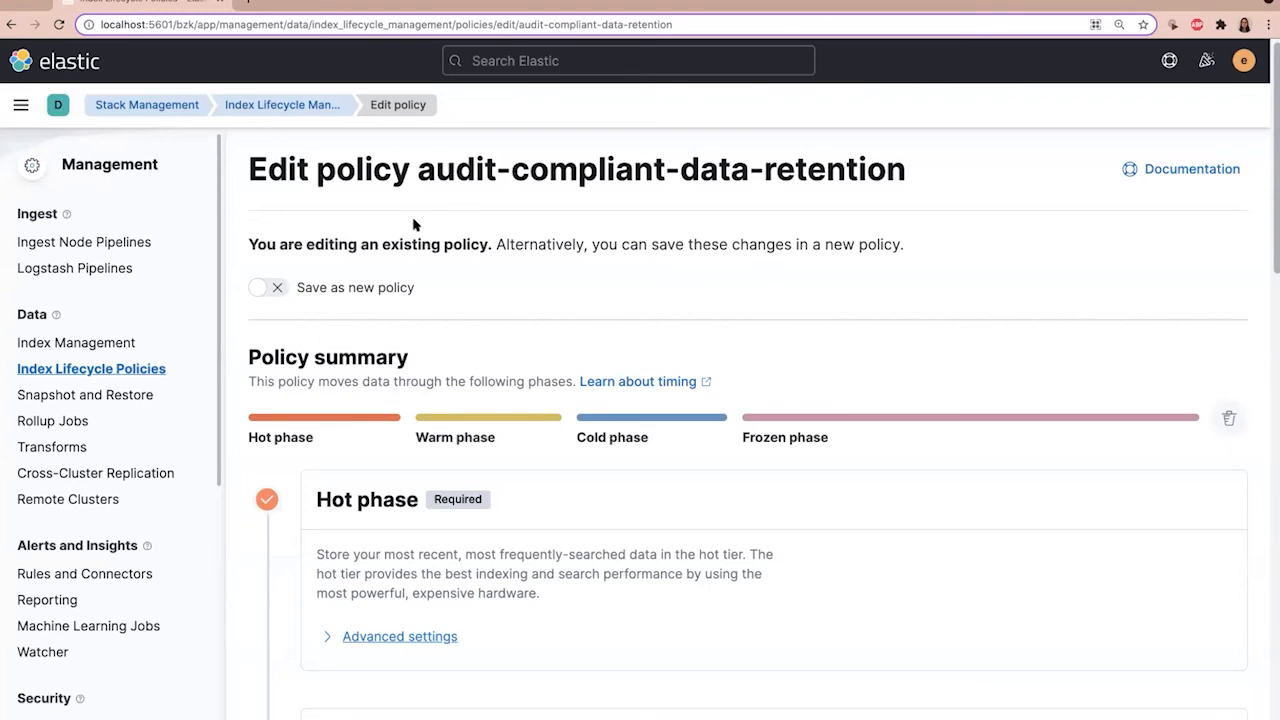
# Step: Save the edited policy as a new policy named audit-compliant-data-retention-copy
pyautogui.click(278, 287)
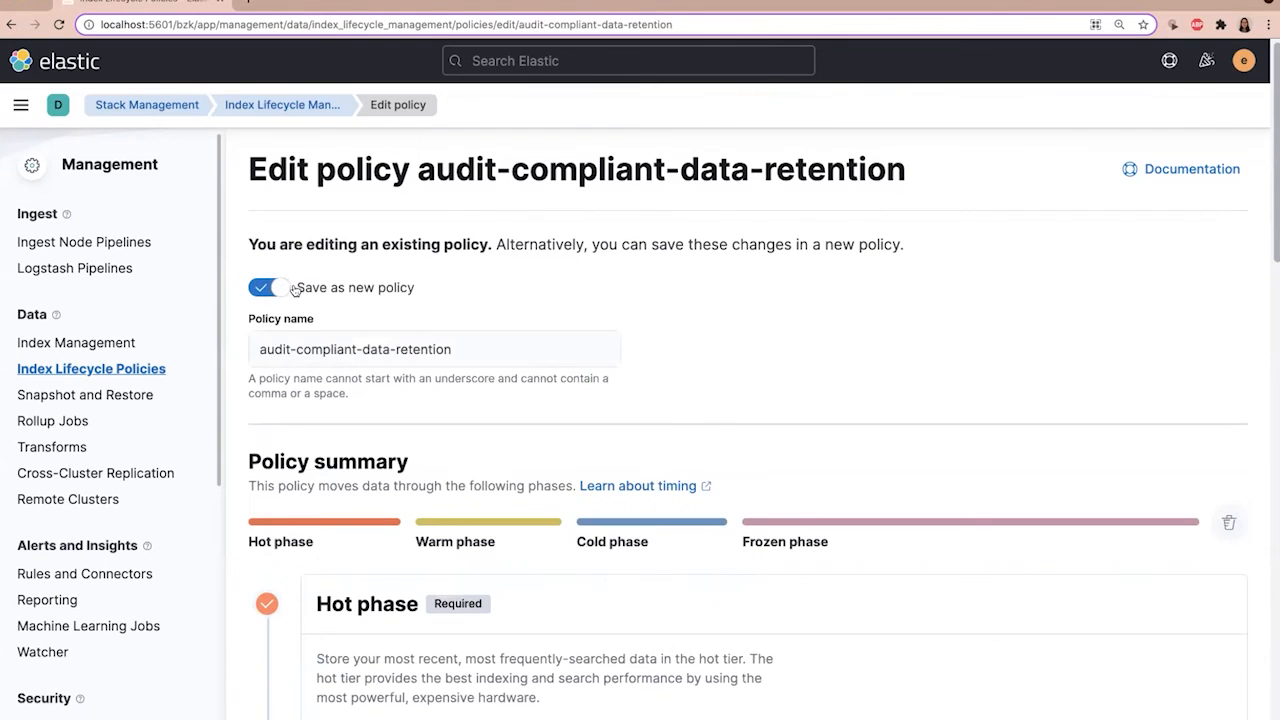
pyautogui.click(502, 355)
pyautogui.write('-copy')
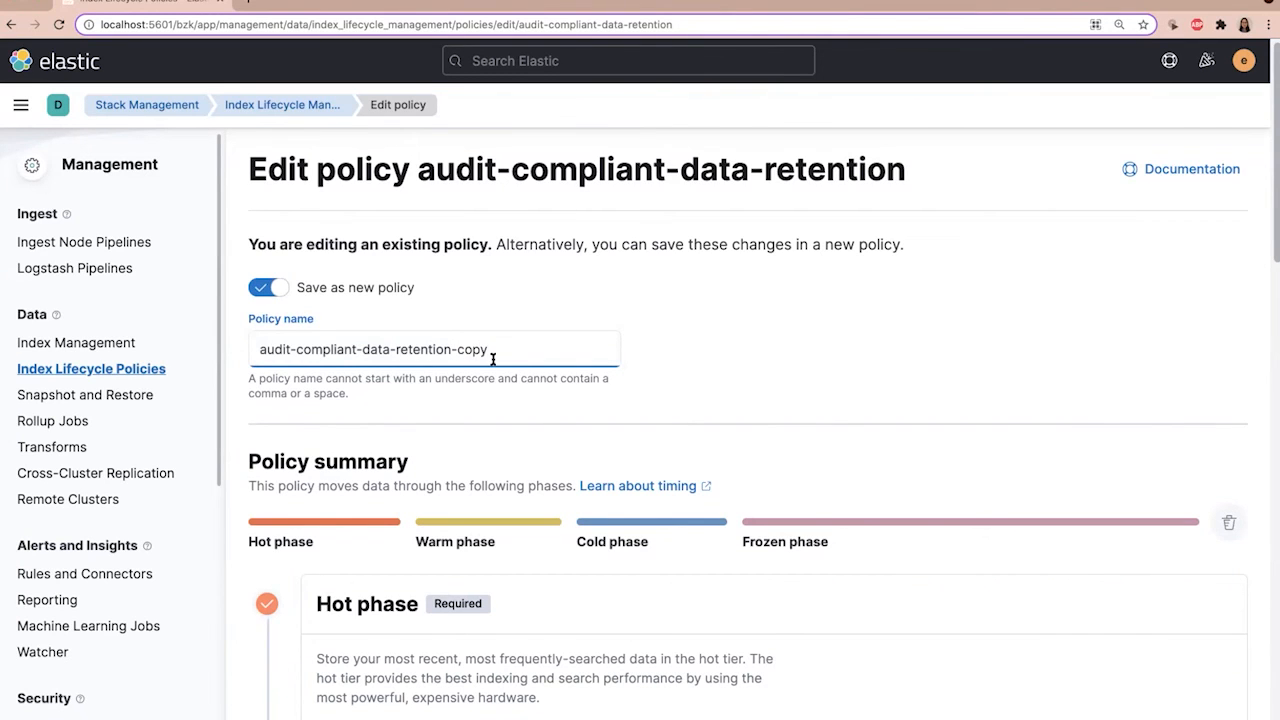
pyautogui.scroll(-15, 471, 383)
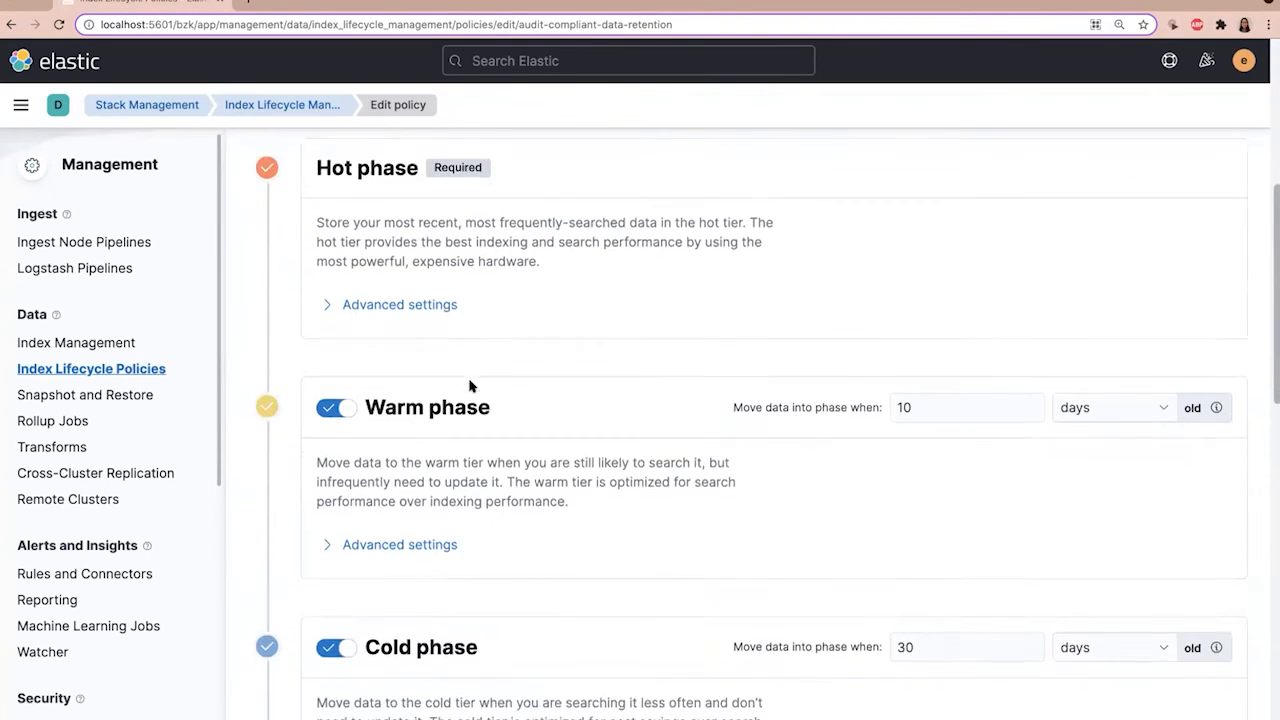
pyautogui.click(369, 697)
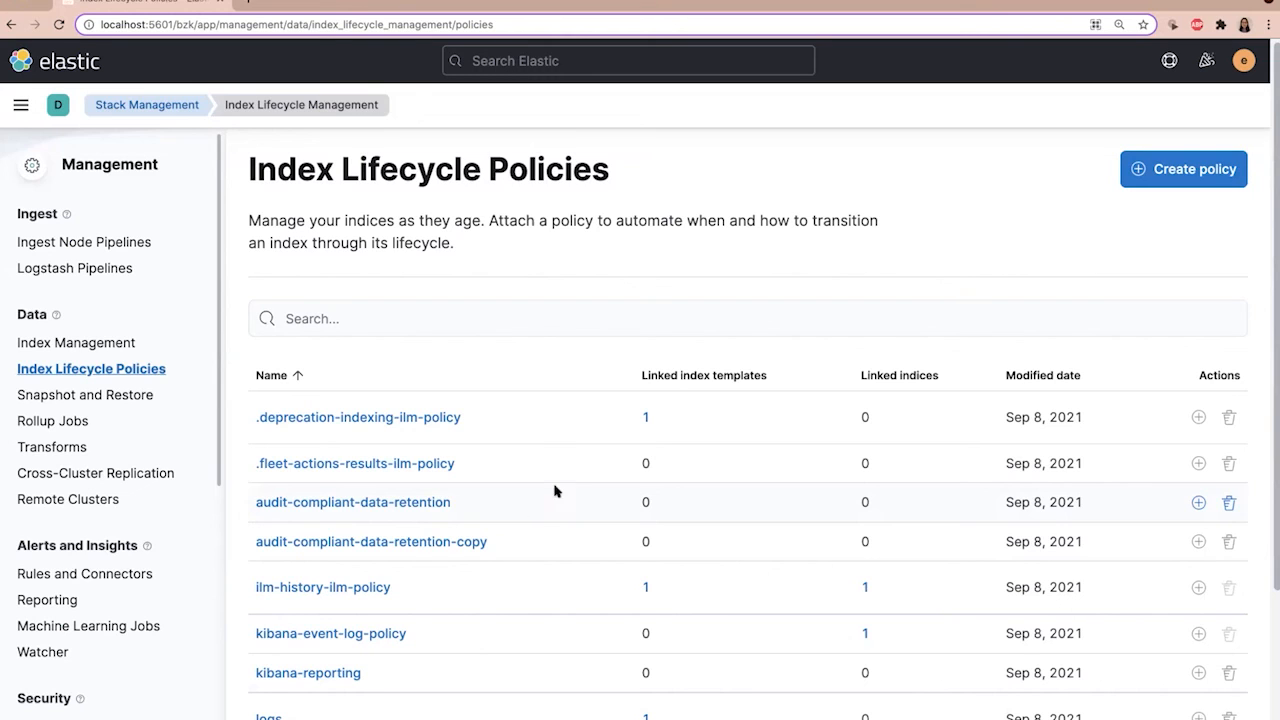
# Step: Show the Elasticsearch request for the original audit-compliant-data-retention policy and copy it to the clipboard
pyautogui.click(441, 506)
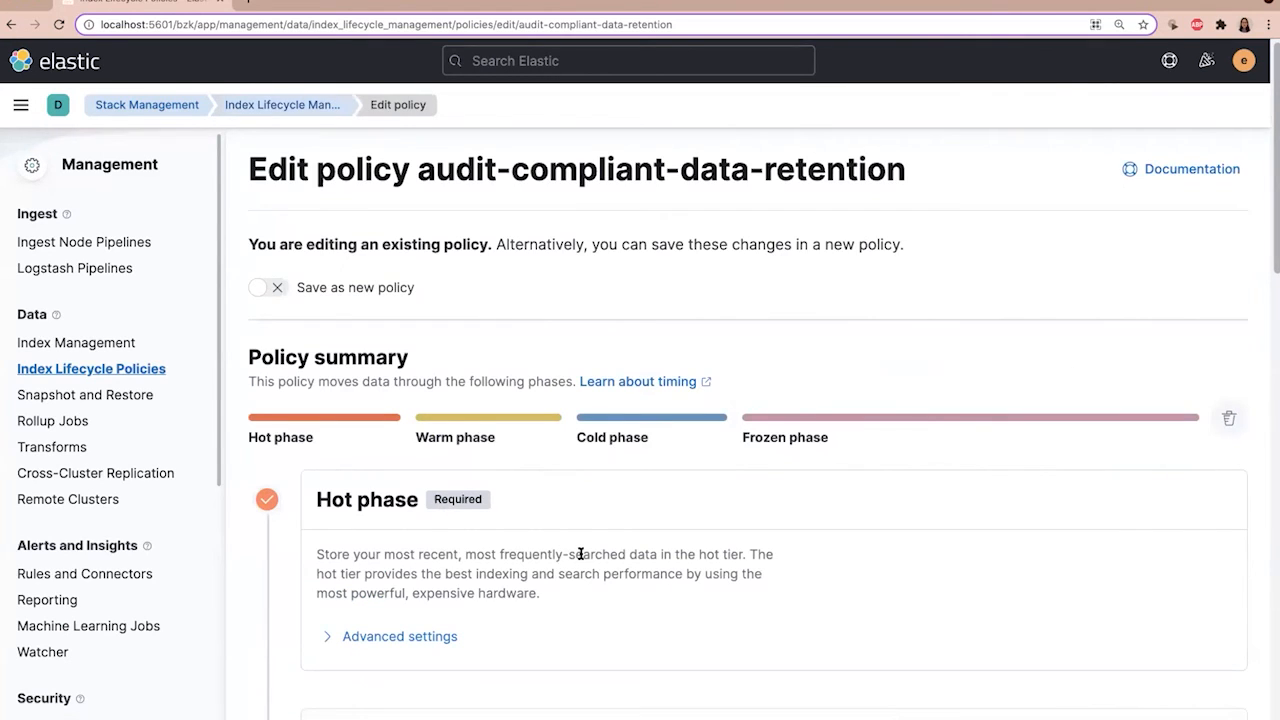
pyautogui.scroll(-20, 580, 553)
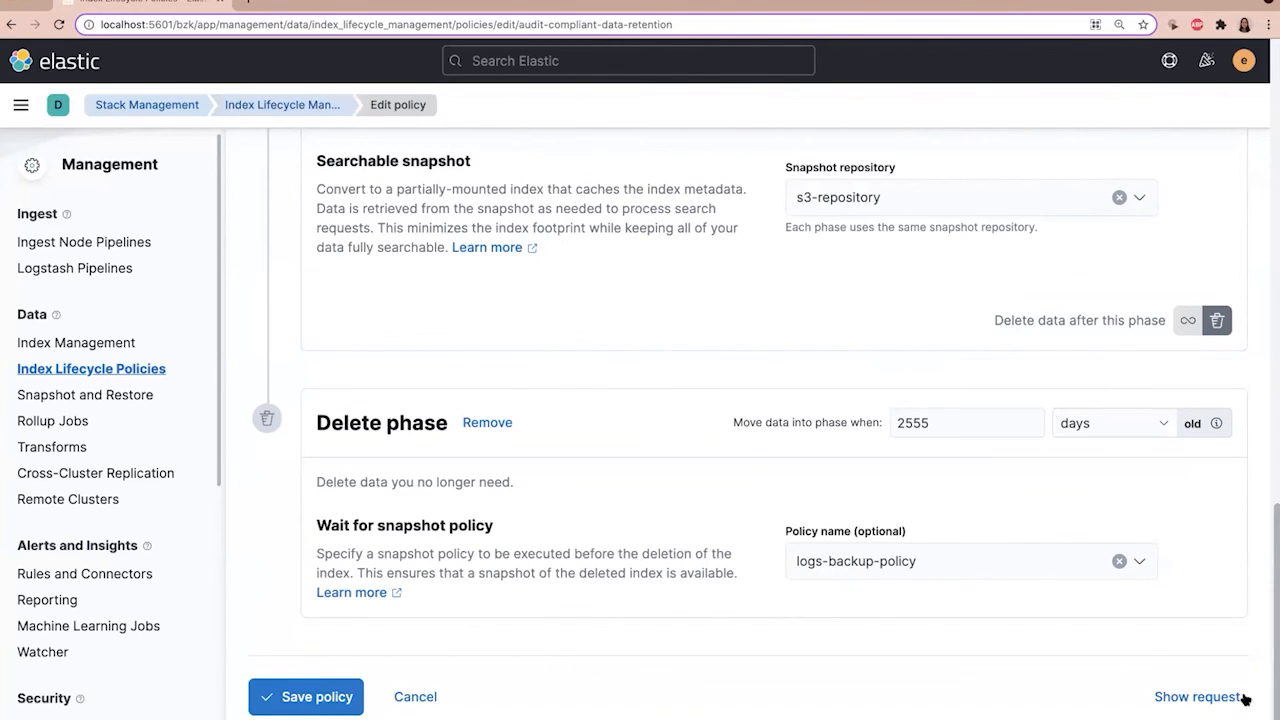
pyautogui.click(1205, 697)
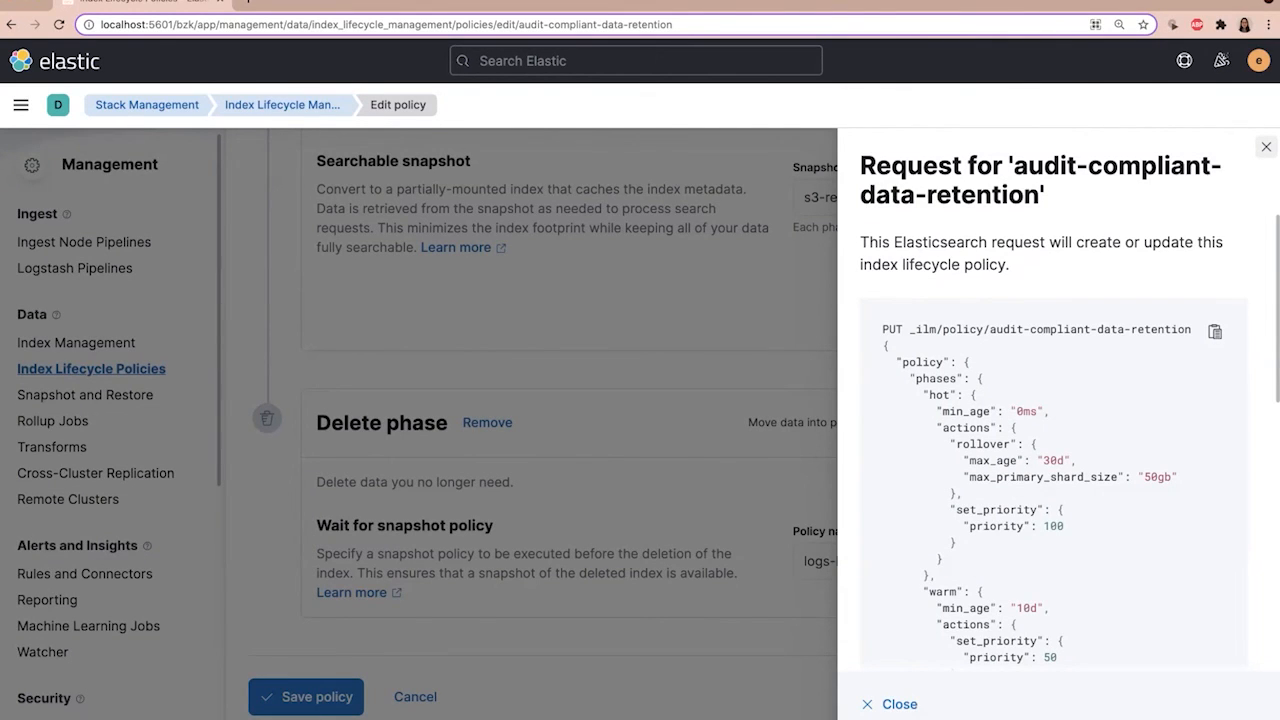
pyautogui.click(1214, 332)
pyautogui.click(1266, 149)
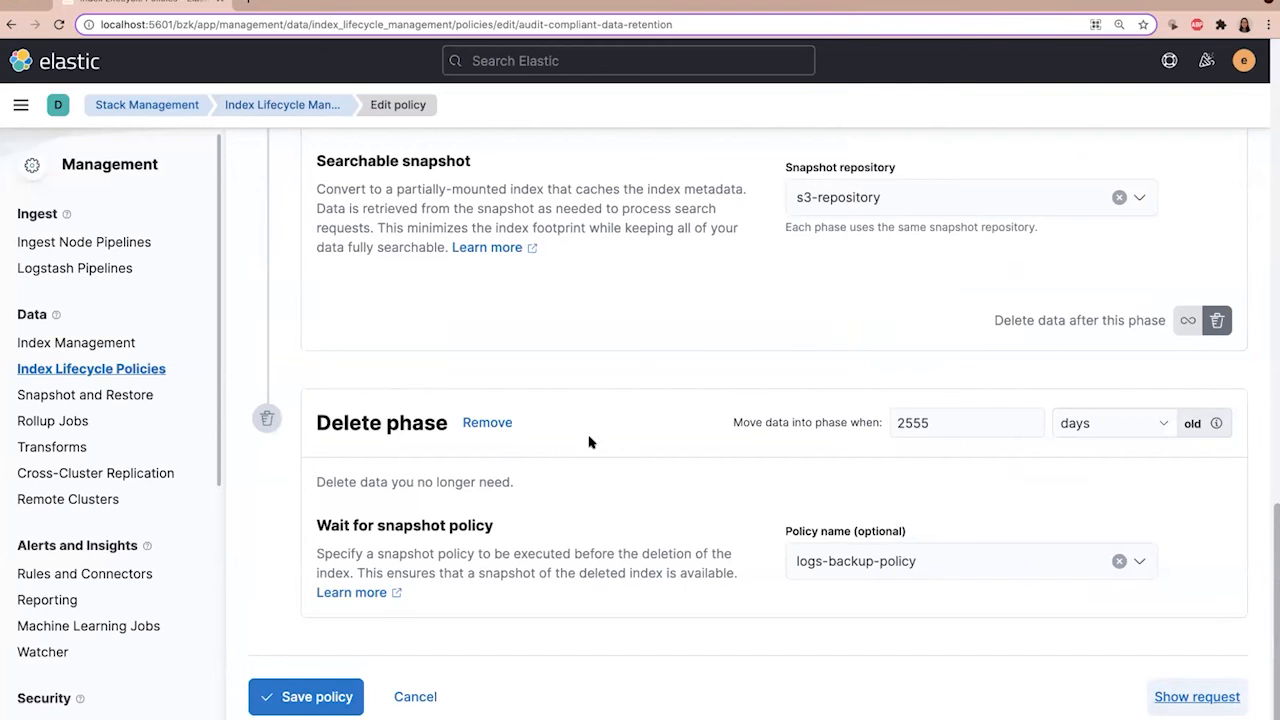
# Step: Switch the cold phase off and on again, and open its data age for editing
pyautogui.scroll(2, 585, 442)
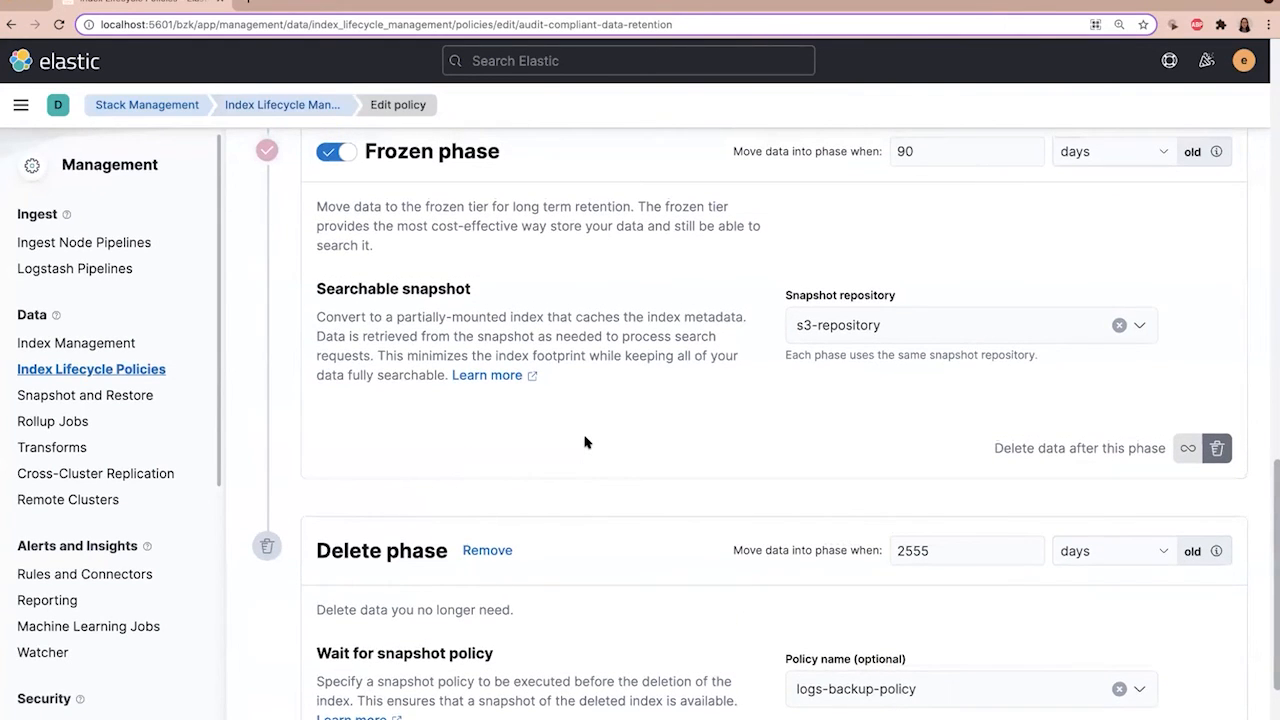
pyautogui.scroll(1, 565, 442)
pyautogui.scroll(7, 565, 442)
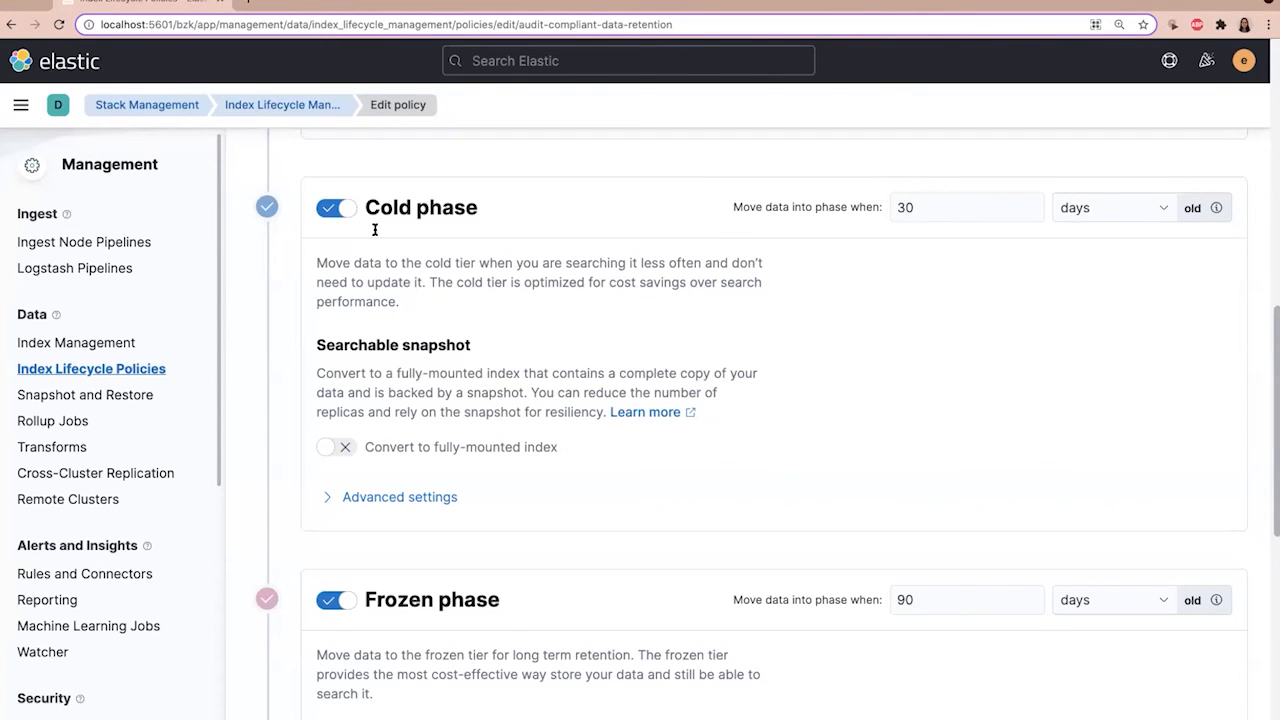
pyautogui.click(331, 209)
pyautogui.click(331, 209)
pyautogui.click(946, 207)
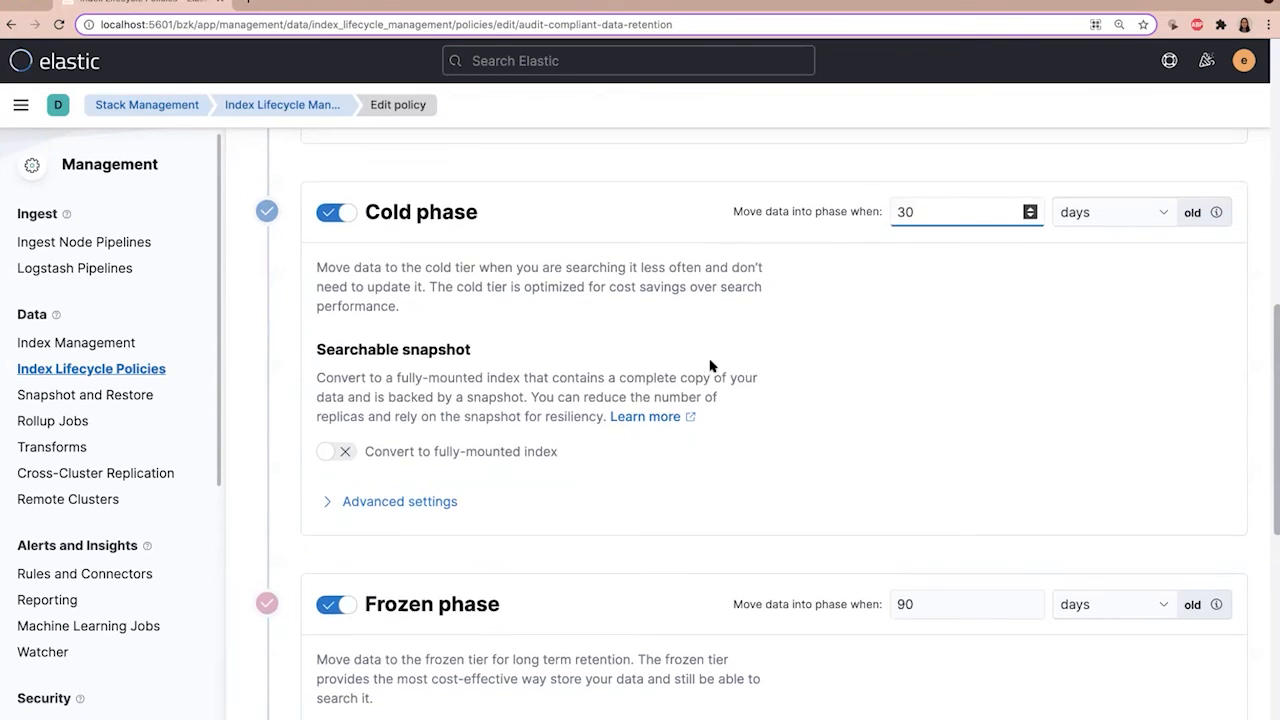
pyautogui.scroll(2, 716, 362)
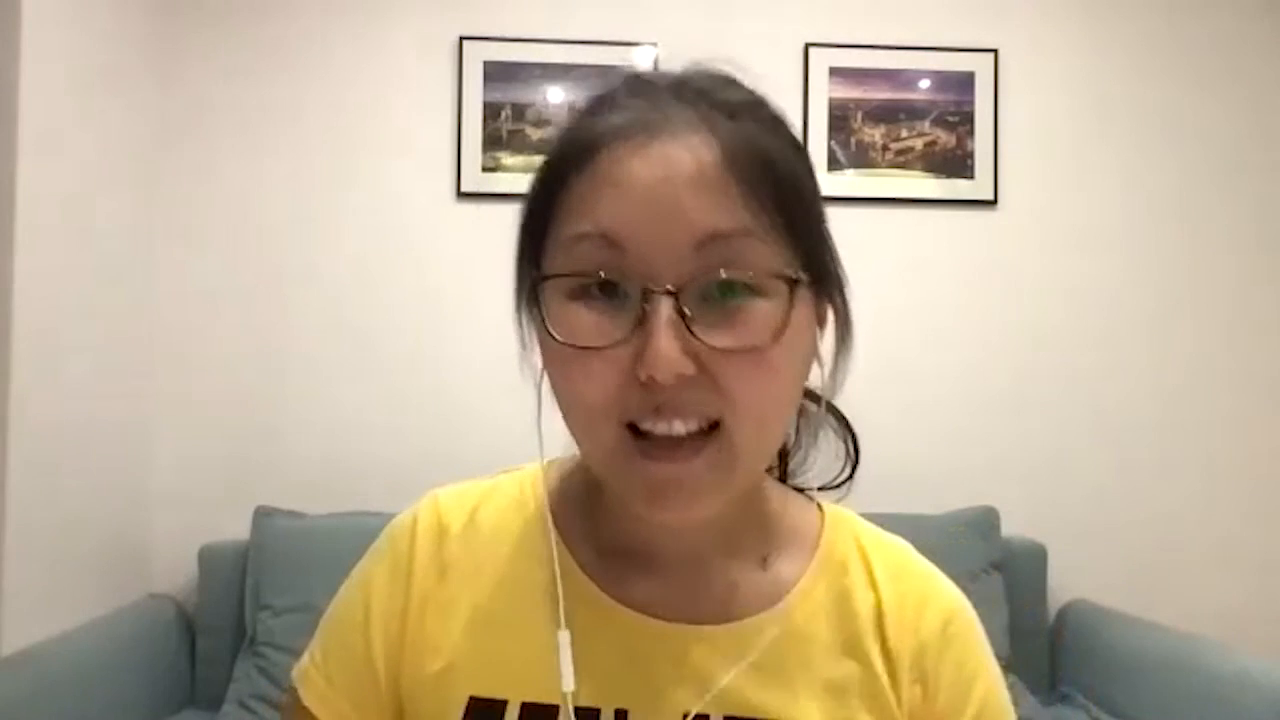